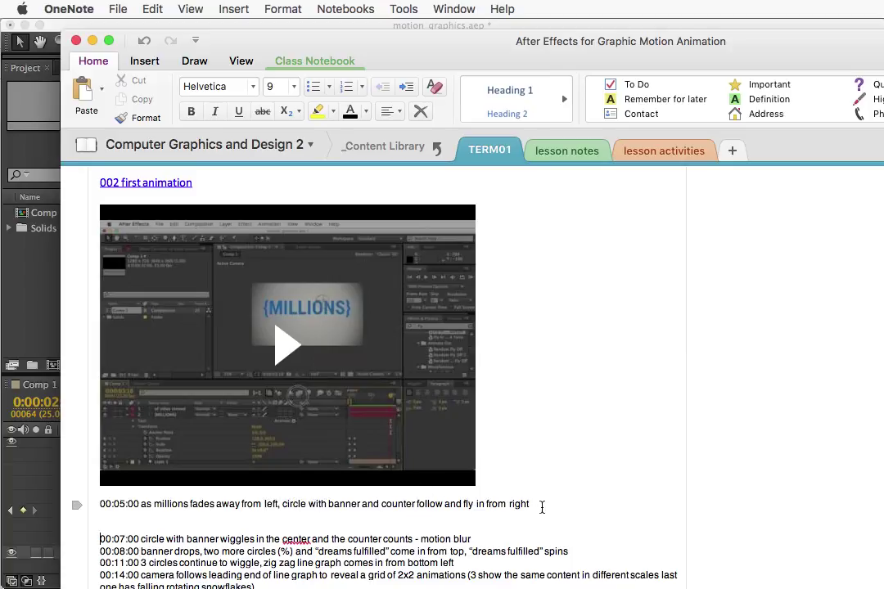
Review the 00:05:00 note about the circle with banner and counter in OneNote, and switch to After Effects
double_click(337, 504)
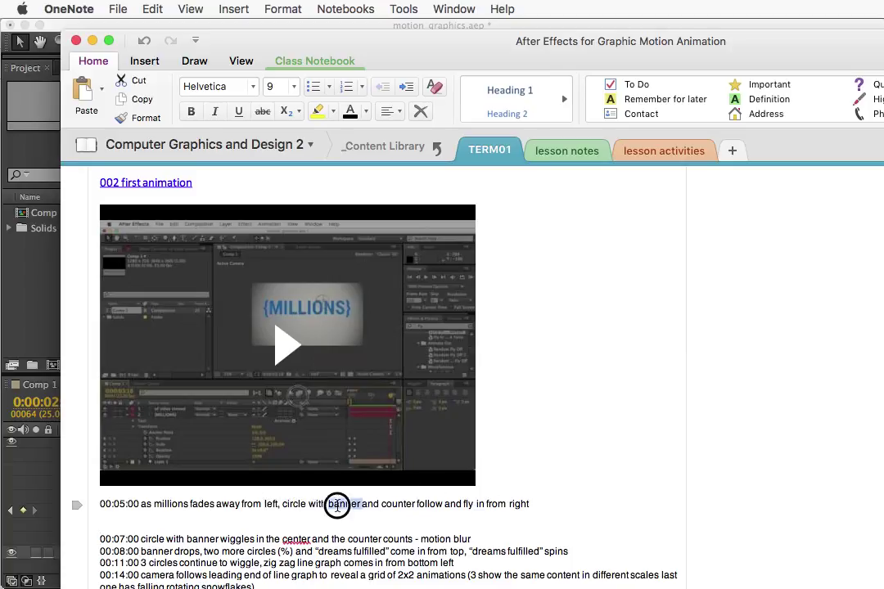
double_click(399, 504)
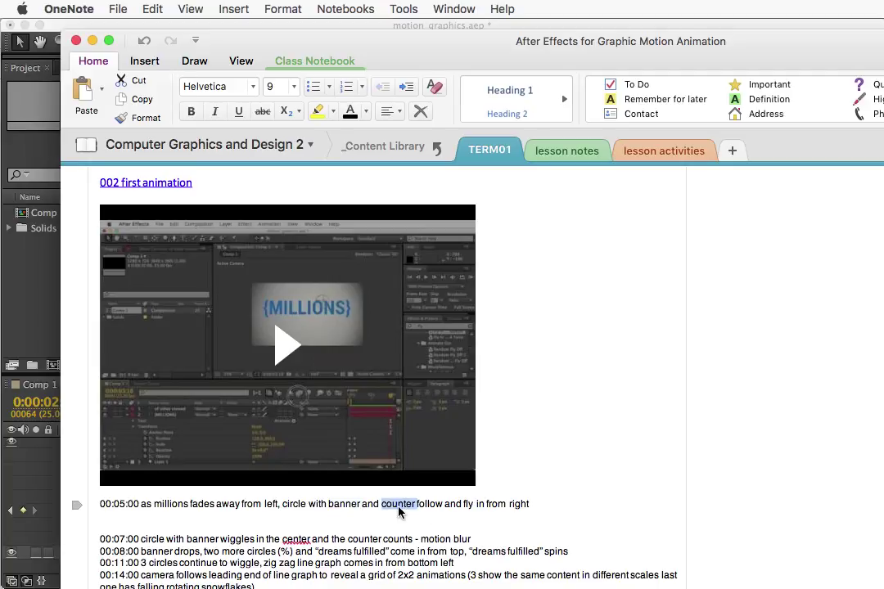
triple_click(167, 506)
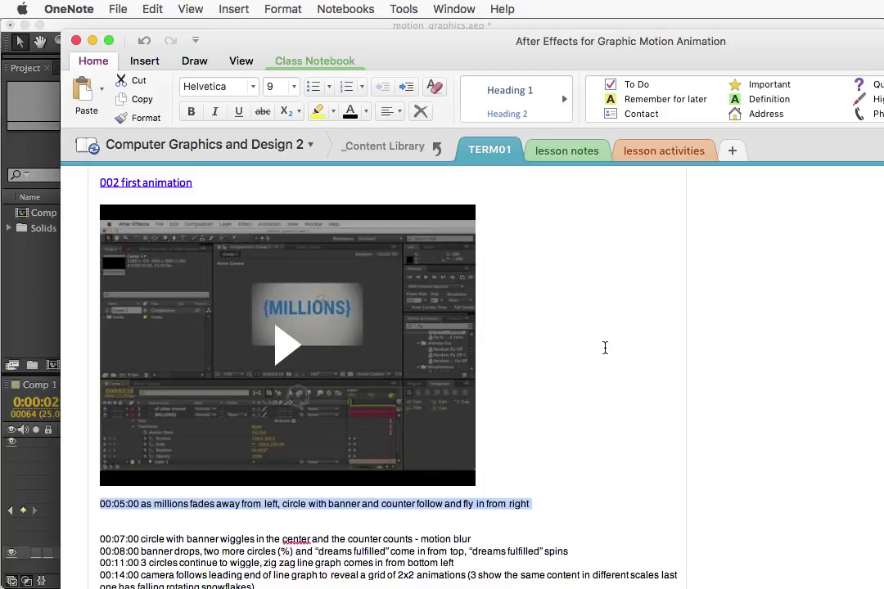
key("super+Tab")
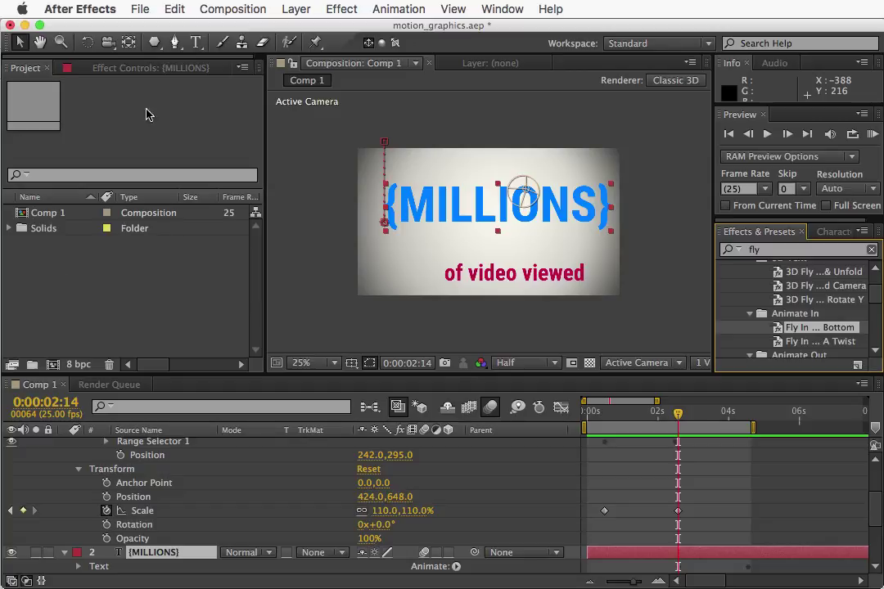
Import the whole "Introduction to After Effects for Motion Designers" folder from project_files-3 into the project
double_click(86, 275)
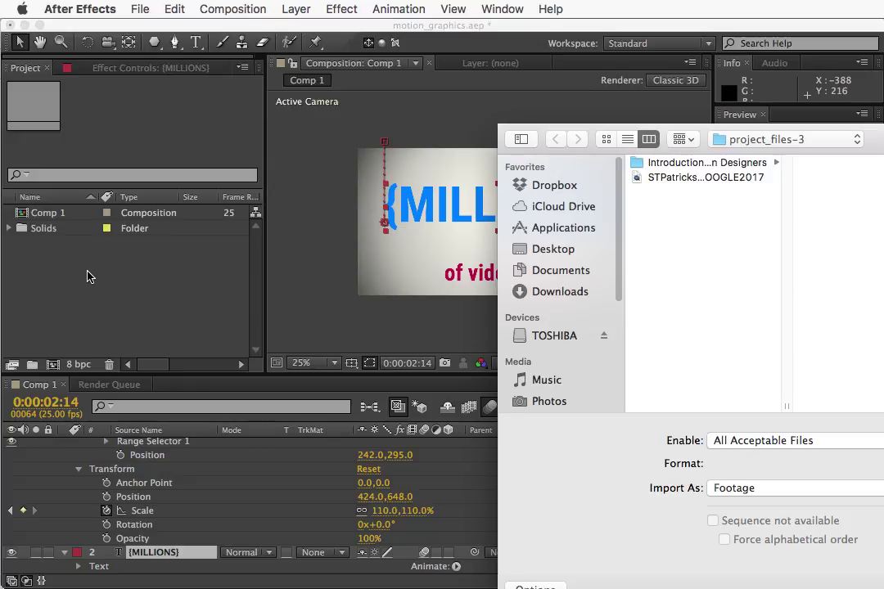
left_click_drag(874, 139, 533, 73)
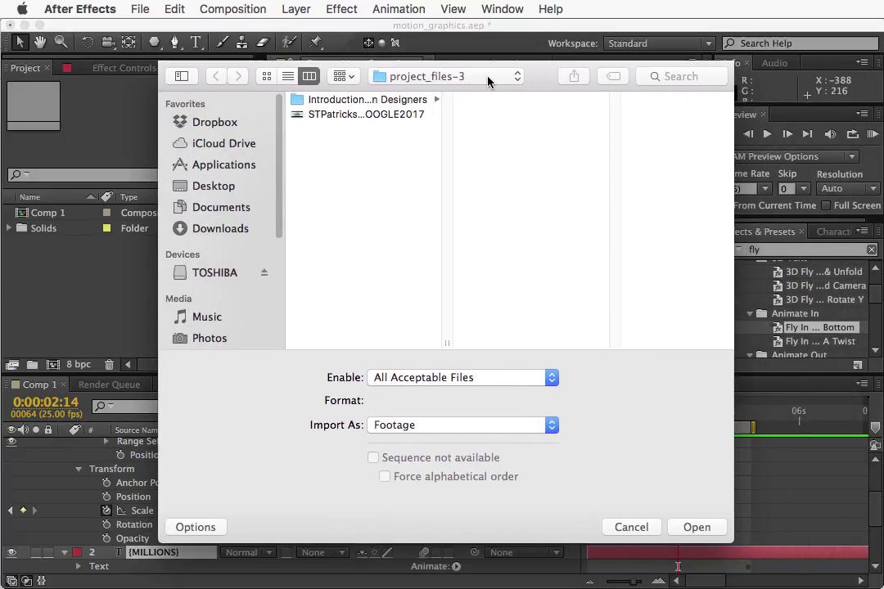
left_click(378, 99)
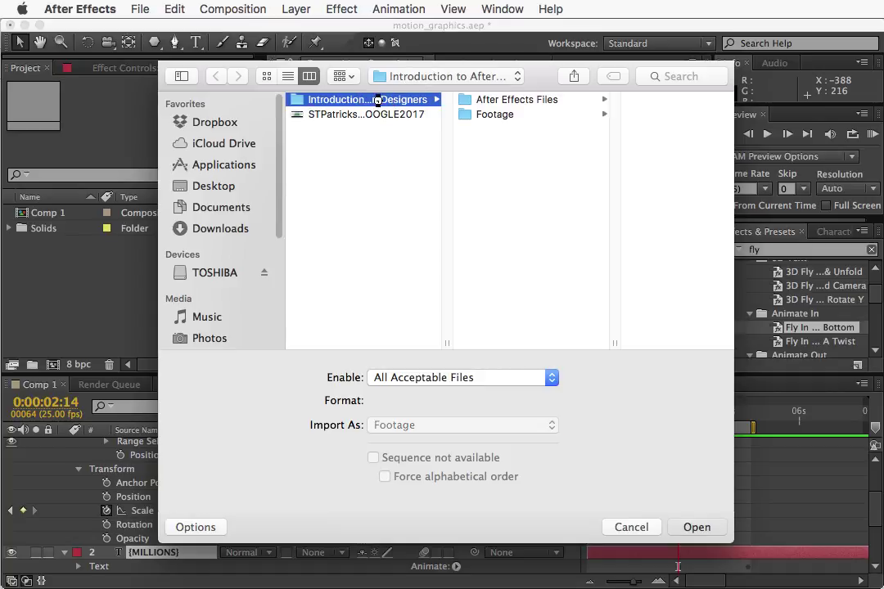
key("Return")
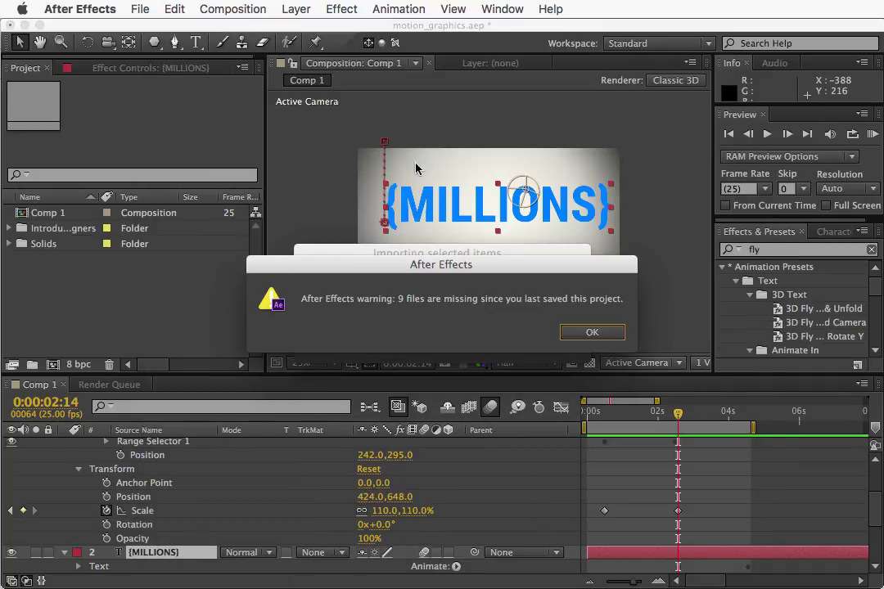
left_click(590, 336)
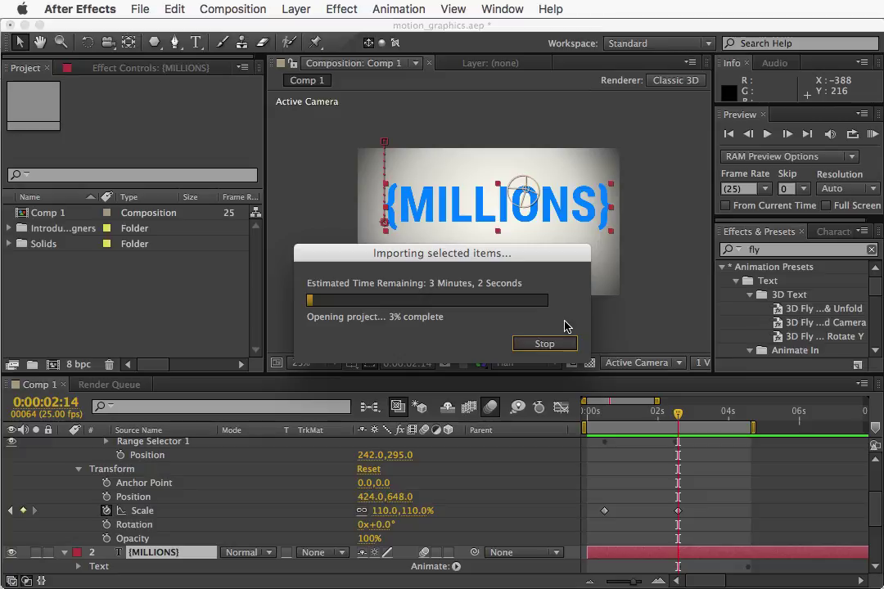
left_click_drag(544, 258, 553, 235)
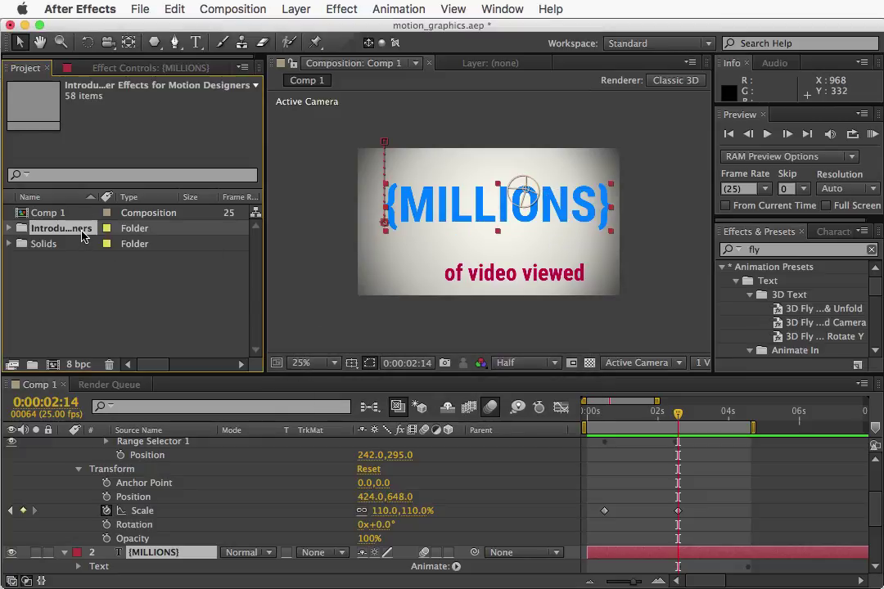
Delete the imported "Introduction to After Effects for Motion Designers" folder and its contents from the project
key("Delete")
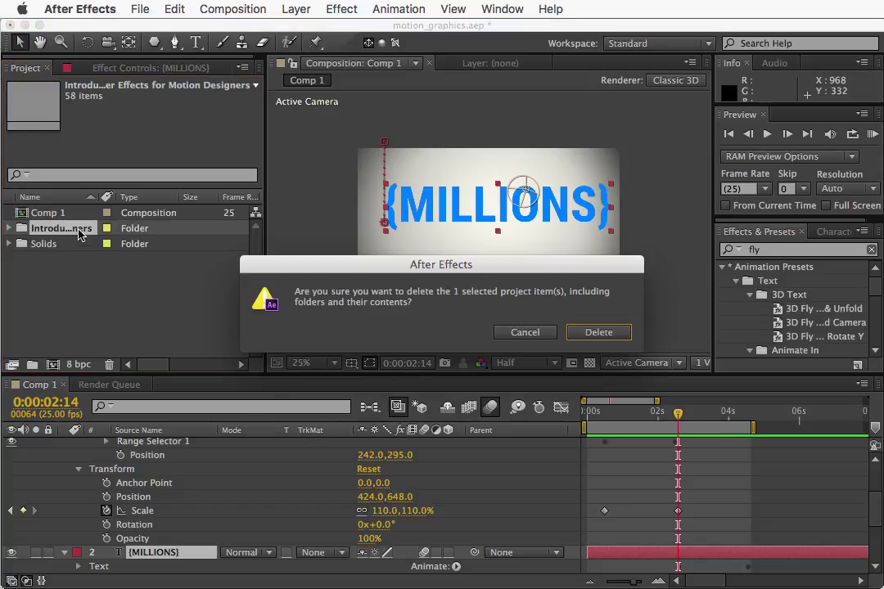
left_click(592, 333)
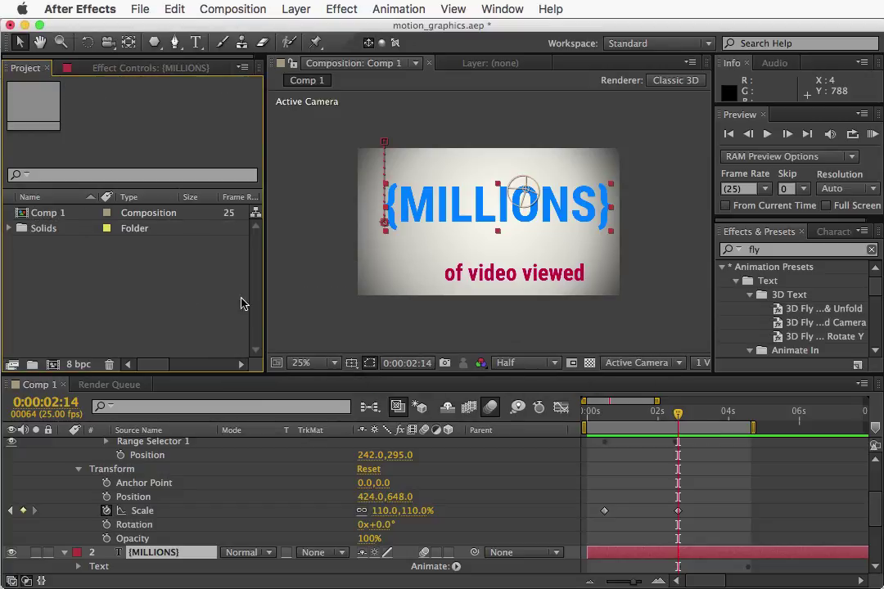
Start a new file import and browse to the Footage folder inside the Introduction to After Effects folder in project_files-3
double_click(72, 291)
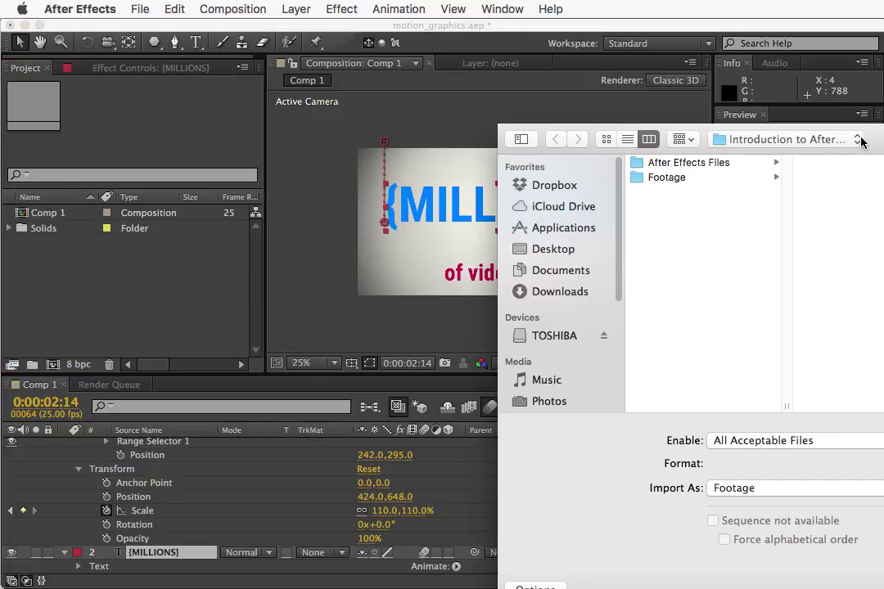
key("super+Up")
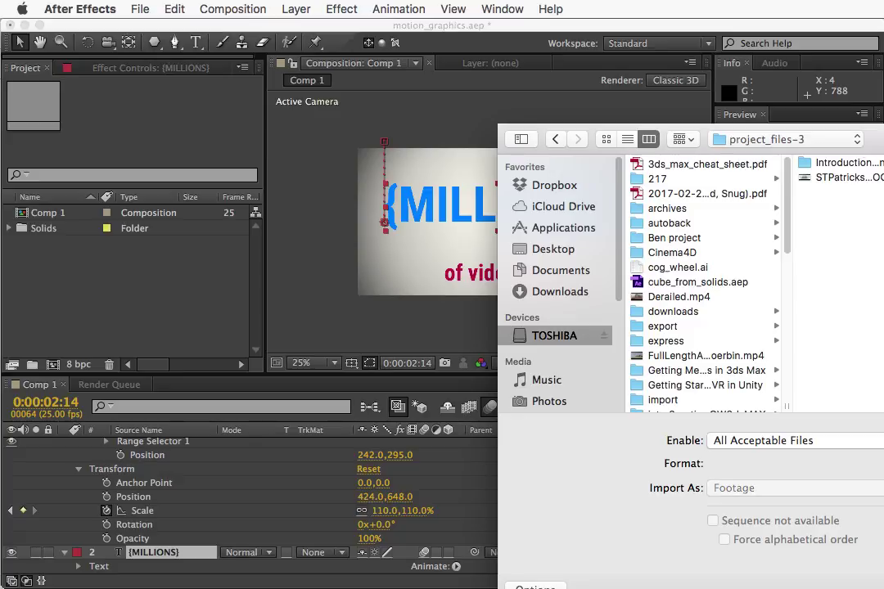
left_click_drag(874, 123, 720, 121)
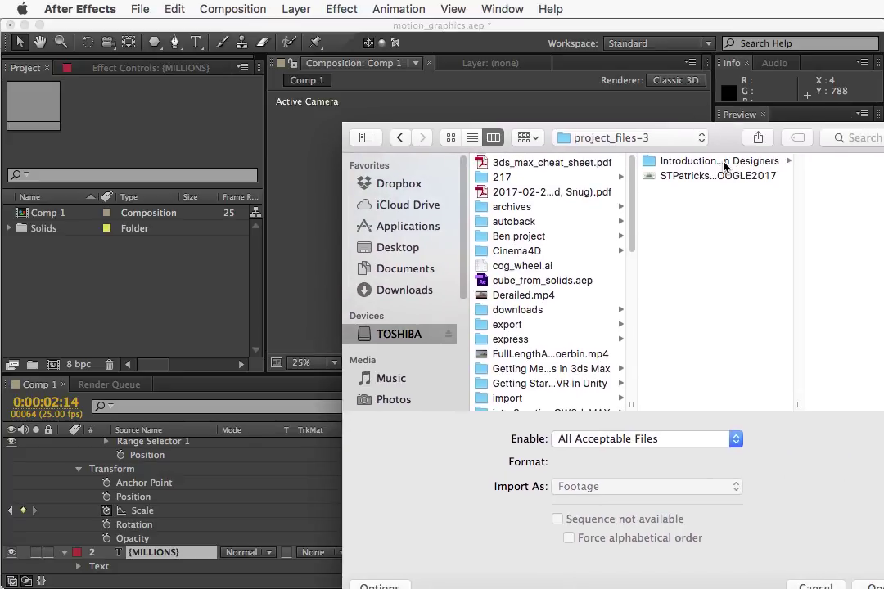
left_click(723, 162)
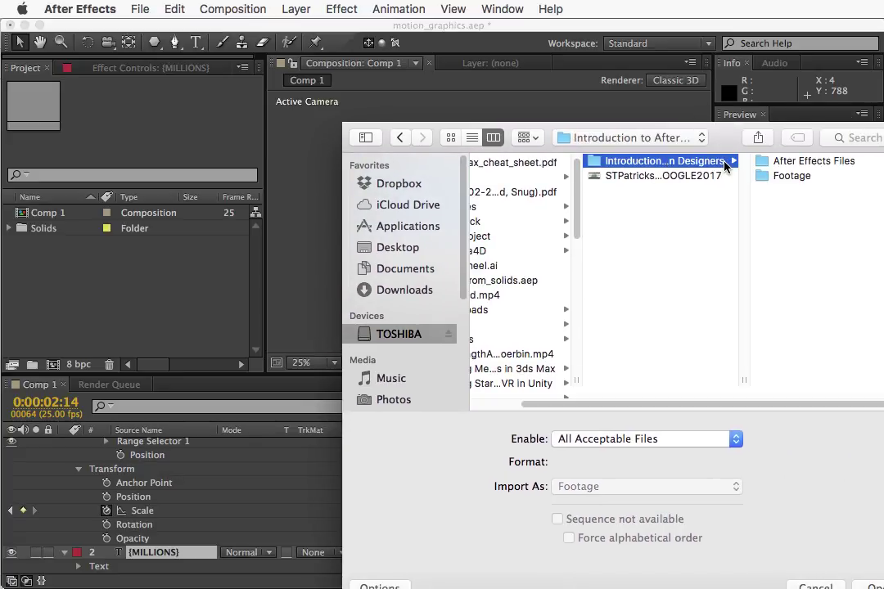
left_click_drag(722, 137, 550, 111)
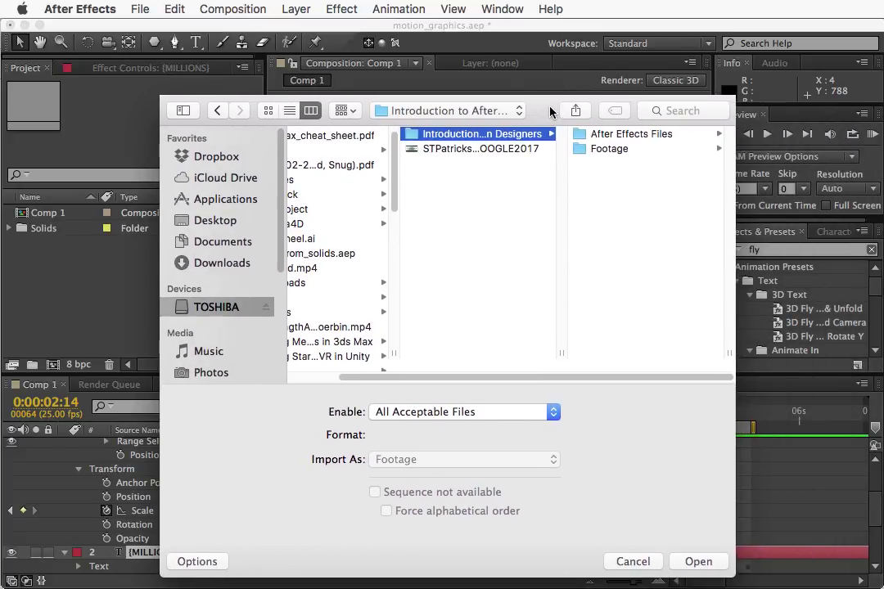
left_click(628, 154)
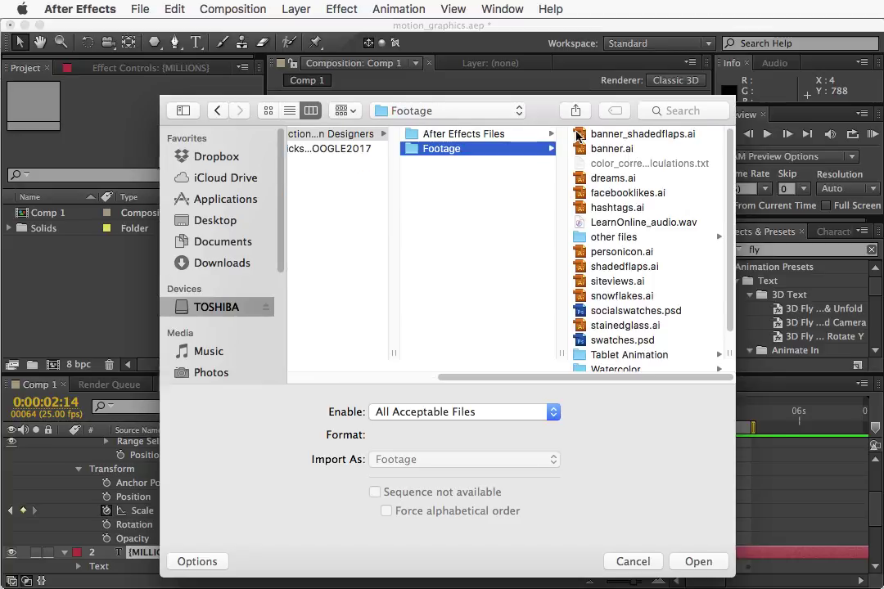
left_click_drag(546, 112, 609, 121)
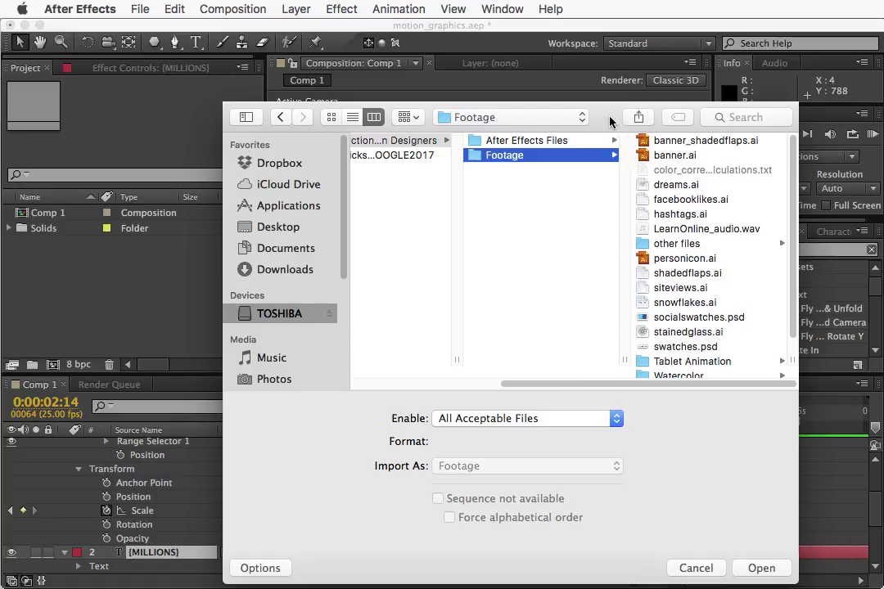
Import banner.ai from the Footage folder as Composition - Retain Layer Sizes
left_click(647, 154)
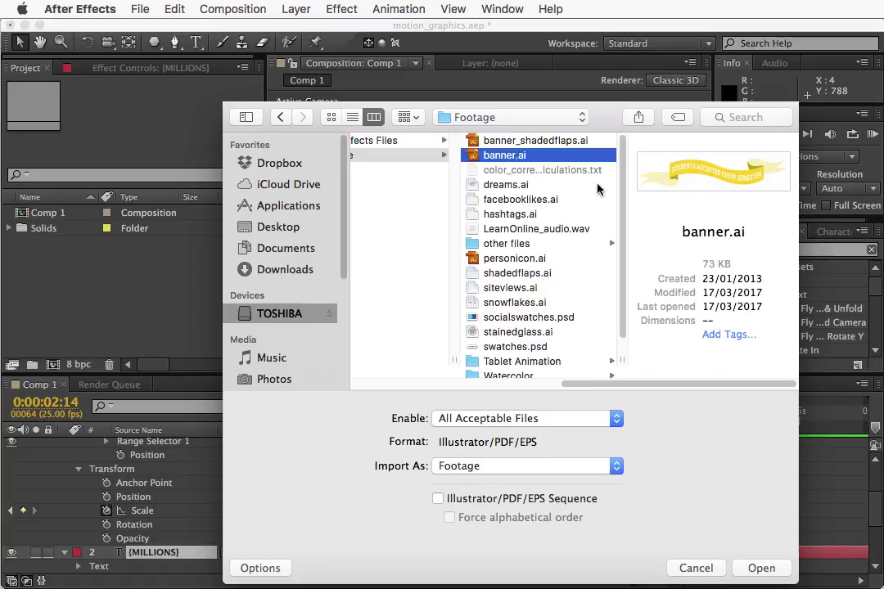
scroll(597, 189, "down", 2)
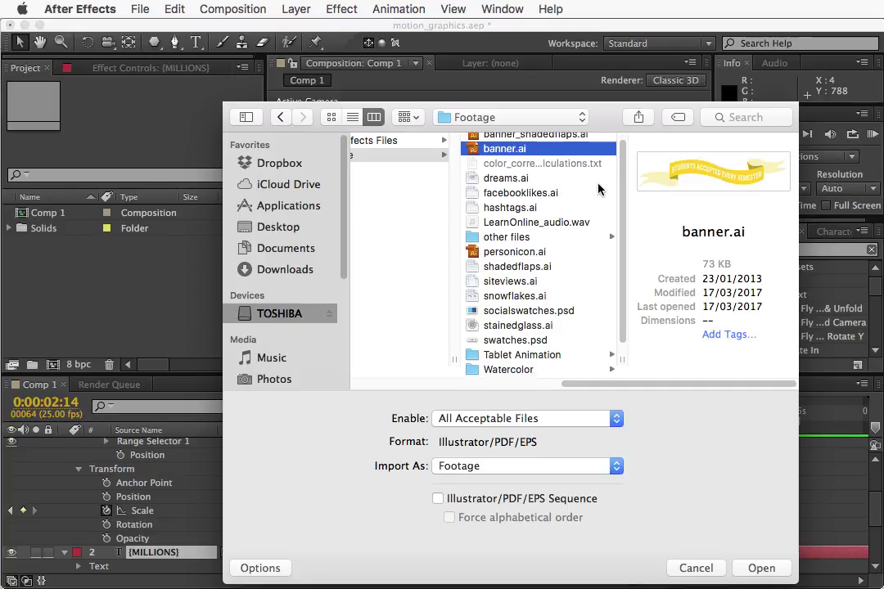
scroll(597, 190, "up", 2)
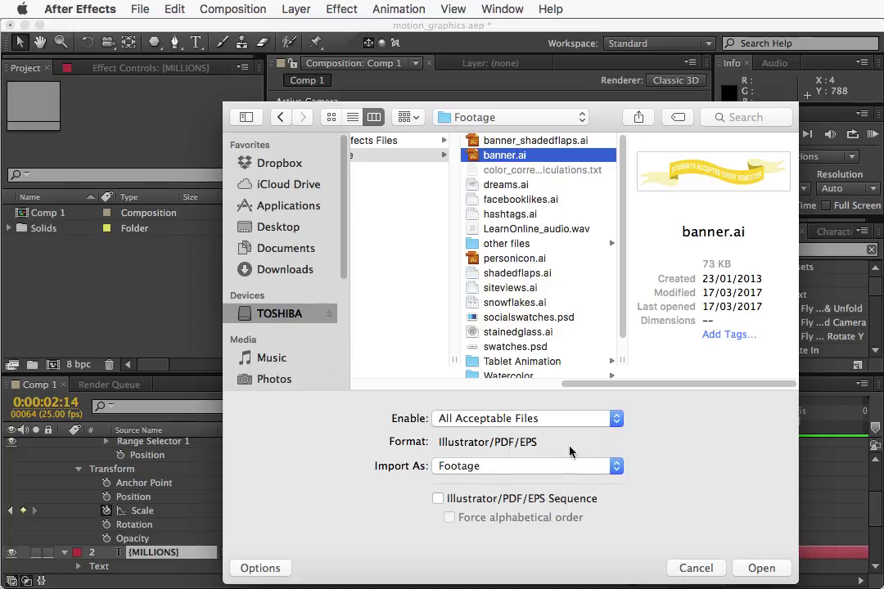
left_click(616, 466)
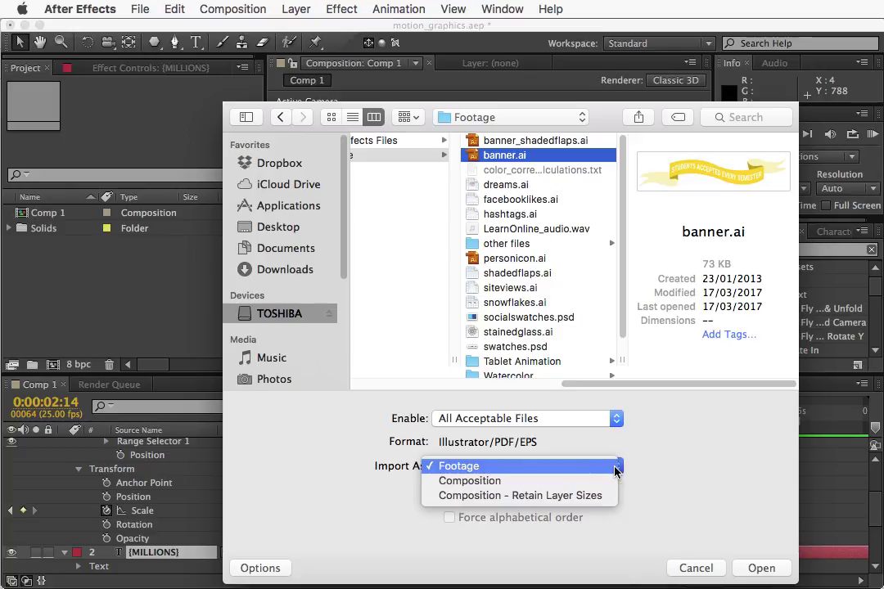
left_click(519, 495)
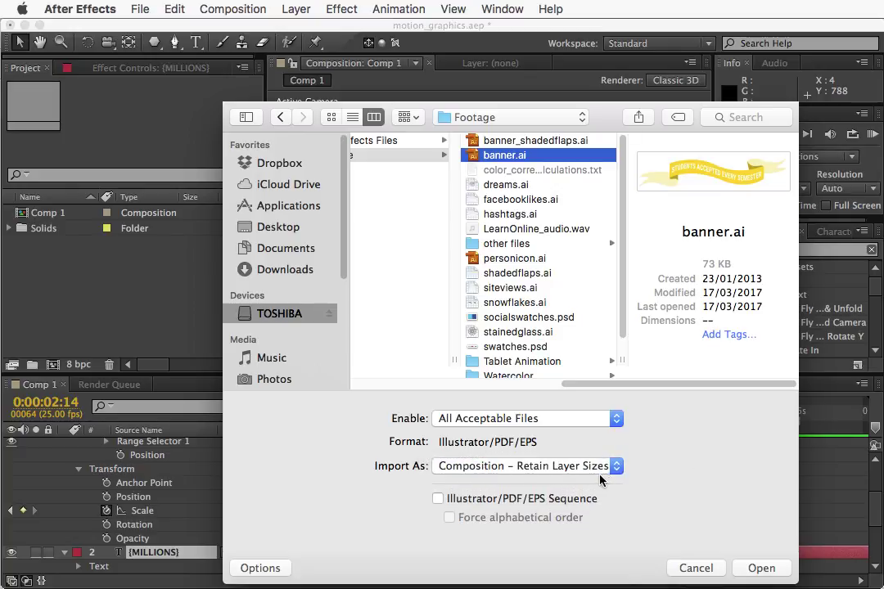
left_click(762, 570)
left_click(761, 570)
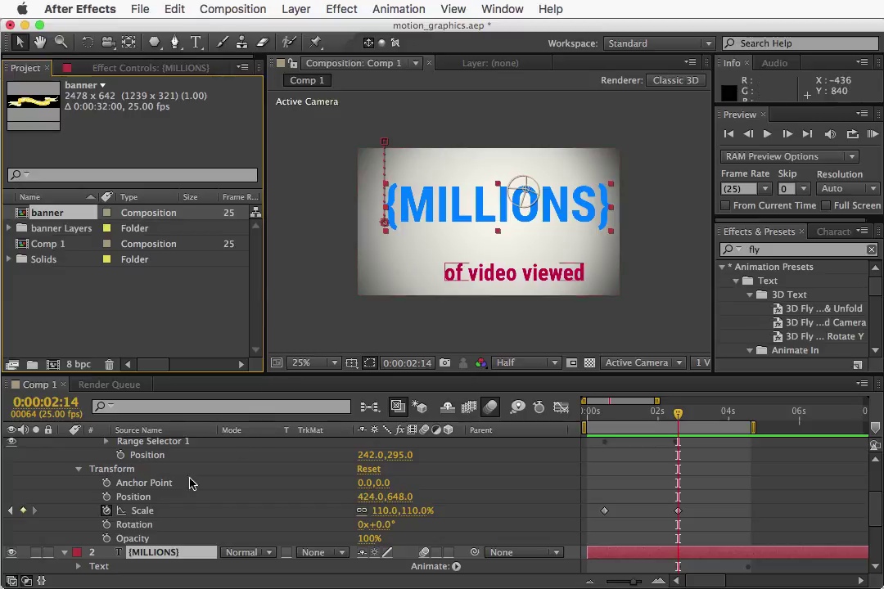
Collapse the properties of the "of video viewed" and {MILLIONS} layers in Comp 1
scroll(254, 496, "up", 3)
left_click(65, 445)
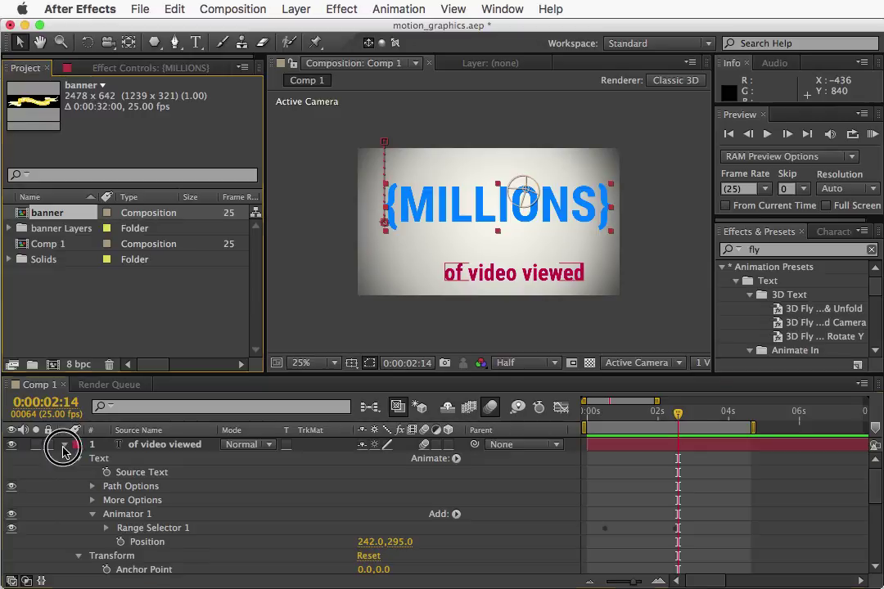
left_click(64, 458)
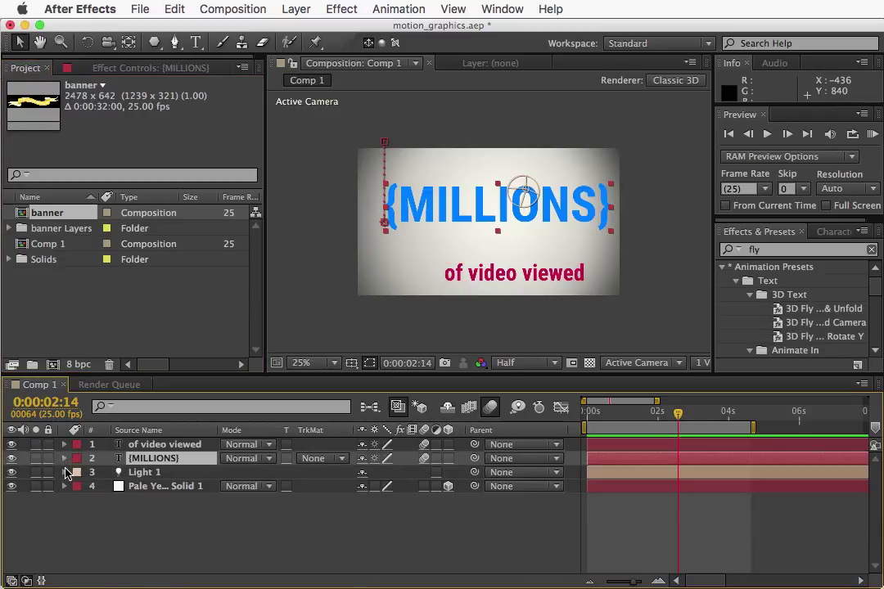
right_click(175, 533)
mouse_move(327, 539)
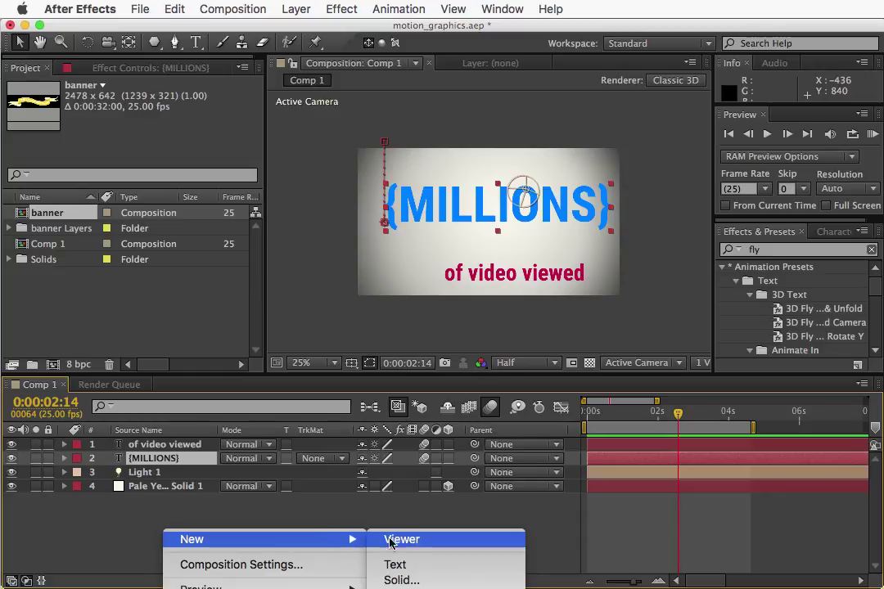
left_click(205, 507)
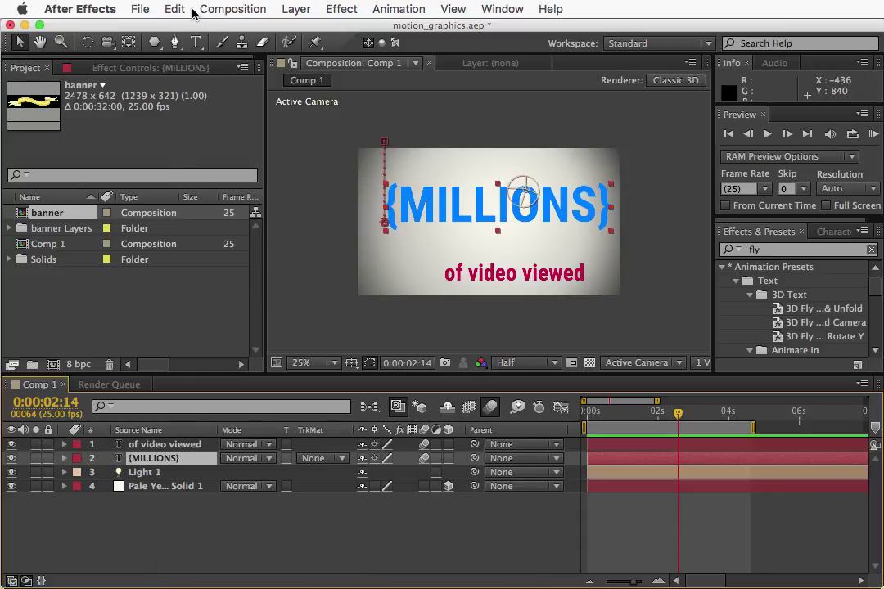
Add a new shape layer to Comp 1 and activate the Ellipse Tool
left_click(293, 10)
mouse_move(303, 29)
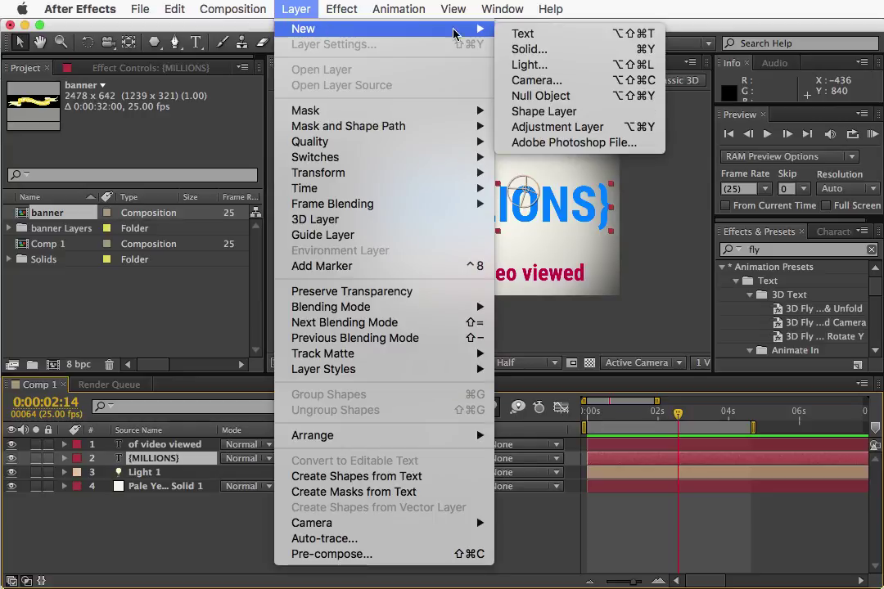
left_click(544, 111)
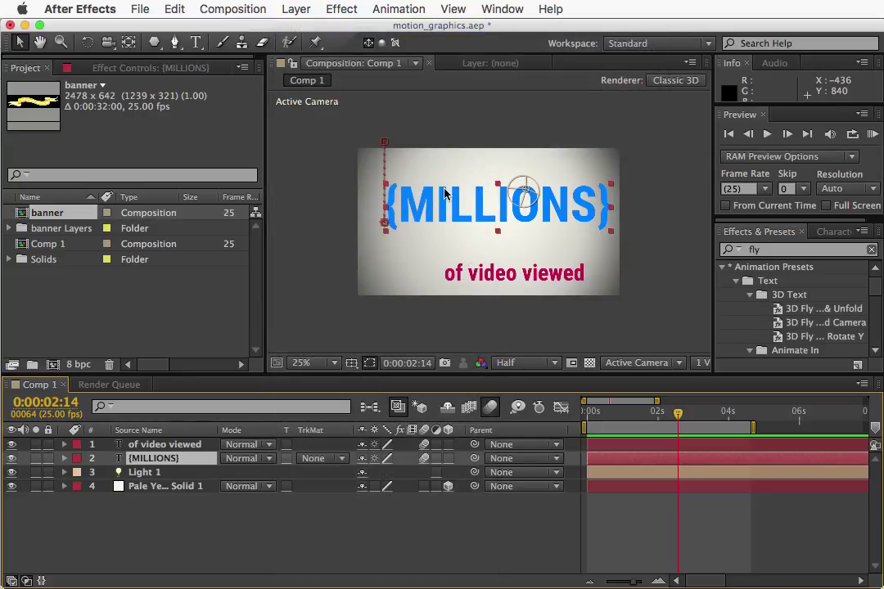
left_click(154, 44)
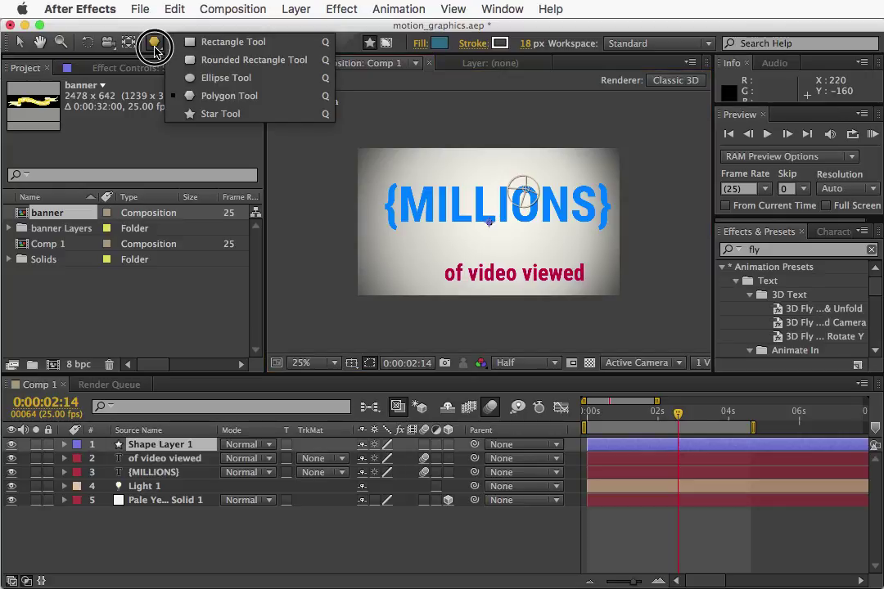
left_click(220, 78)
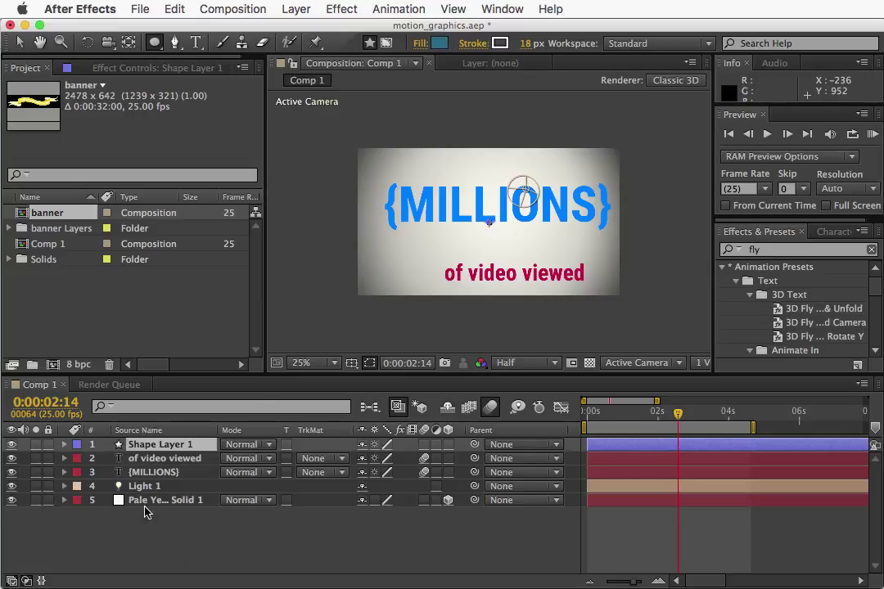
Rename the new shape layer as "teal circle"
left_click(168, 446)
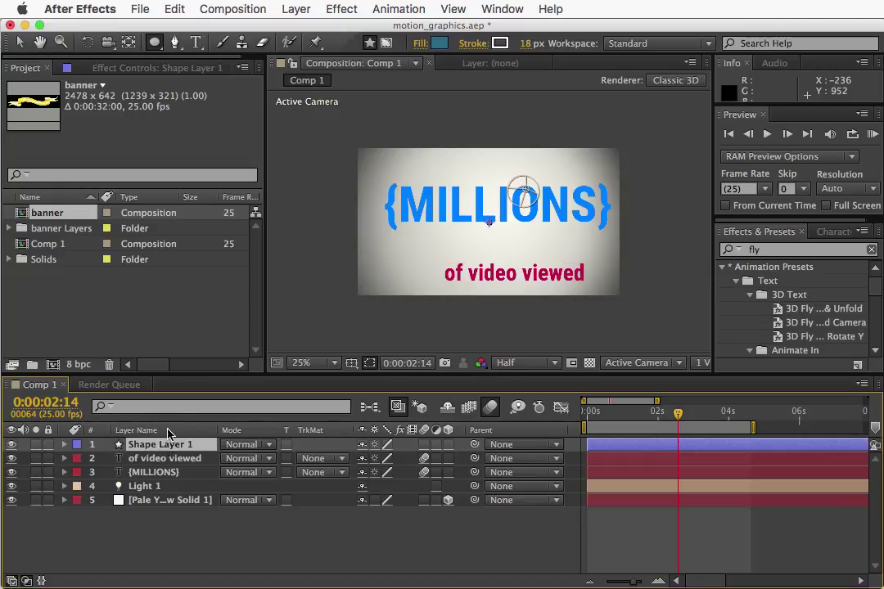
left_click(168, 430)
right_click(167, 448)
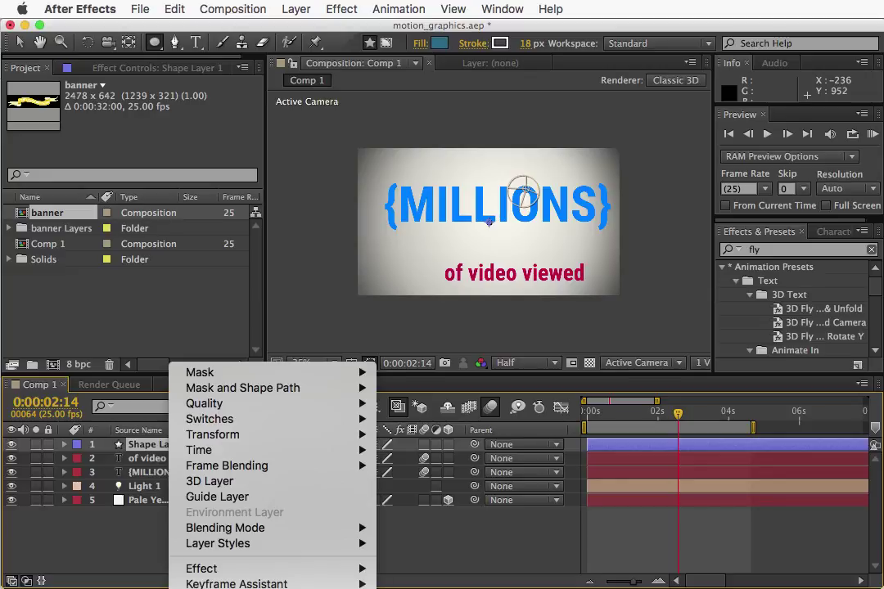
key("Escape")
key("Return")
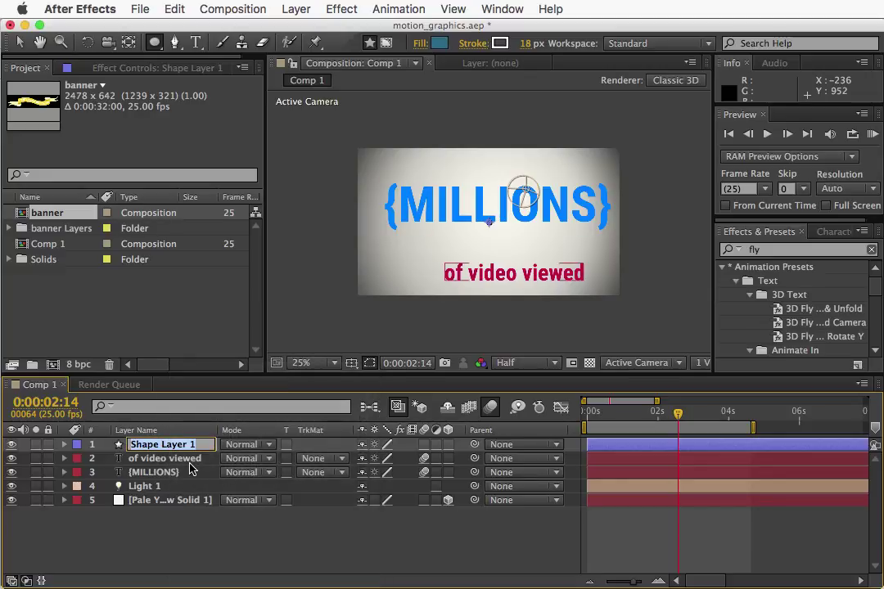
type("teal circle")
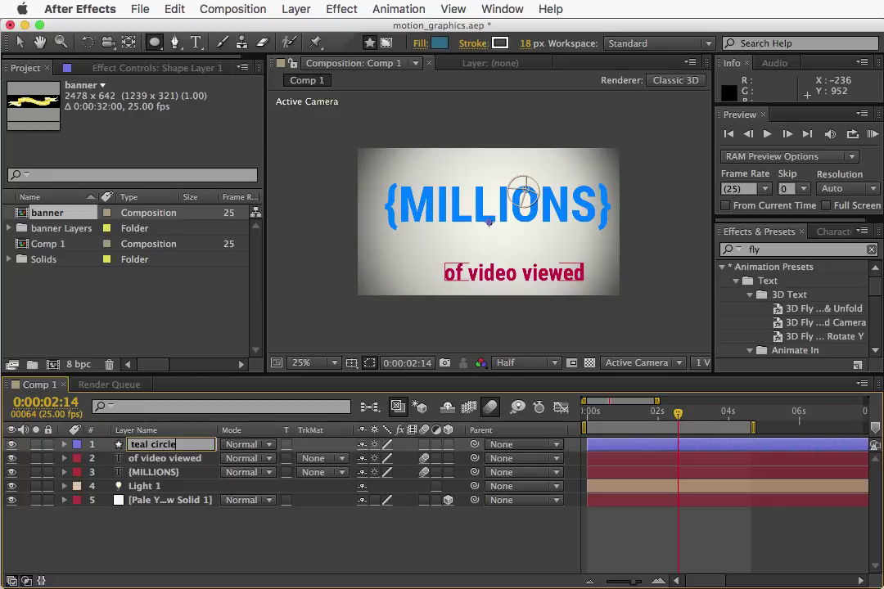
key("Return")
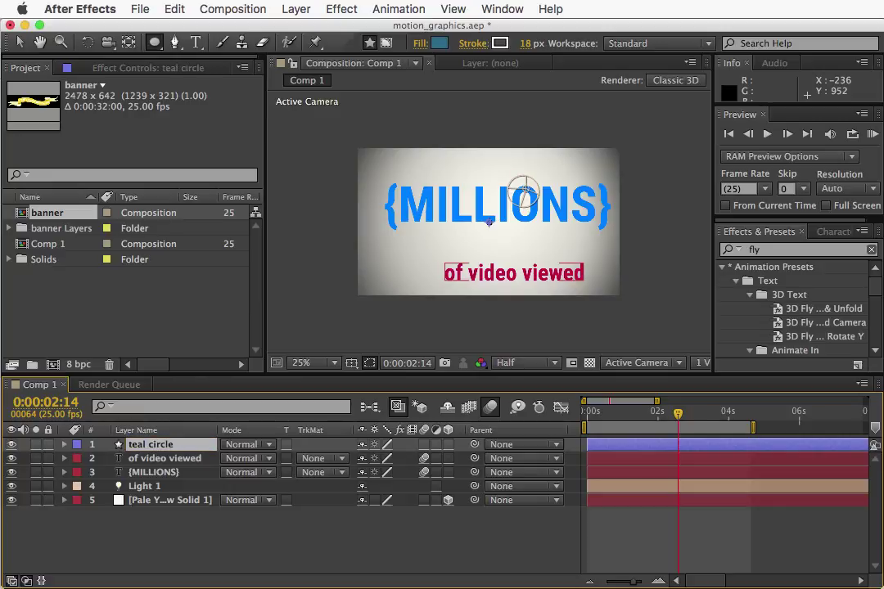
Draw a teal circle with a white stroke from the centre of the composition on the teal circle layer
left_click(206, 445)
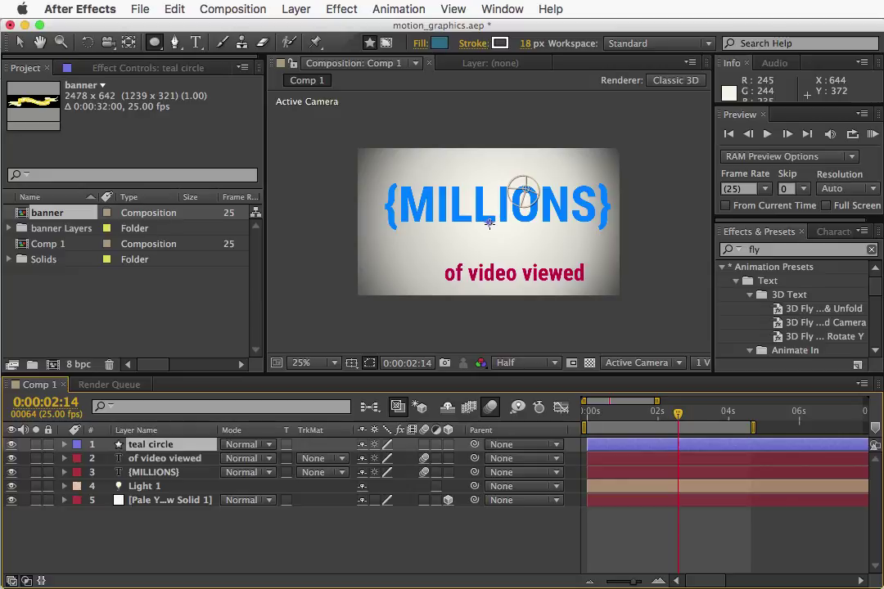
double_click(490, 222)
left_click_drag(489, 222, 455, 196)
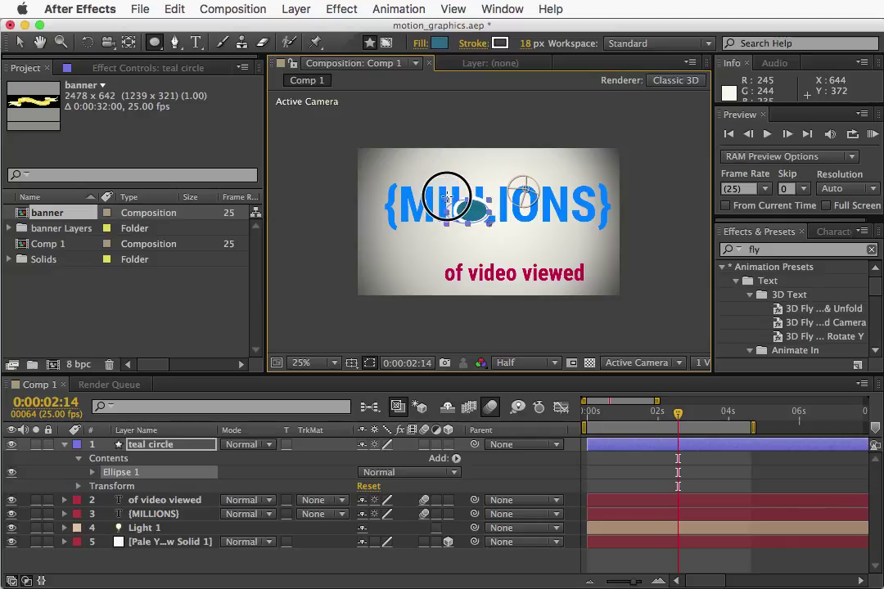
mouse_move(444, 176)
left_mouse_down()
mouse_move(456, 193)
mouse_move(418, 172)
mouse_move(437, 180)
left_mouse_up()
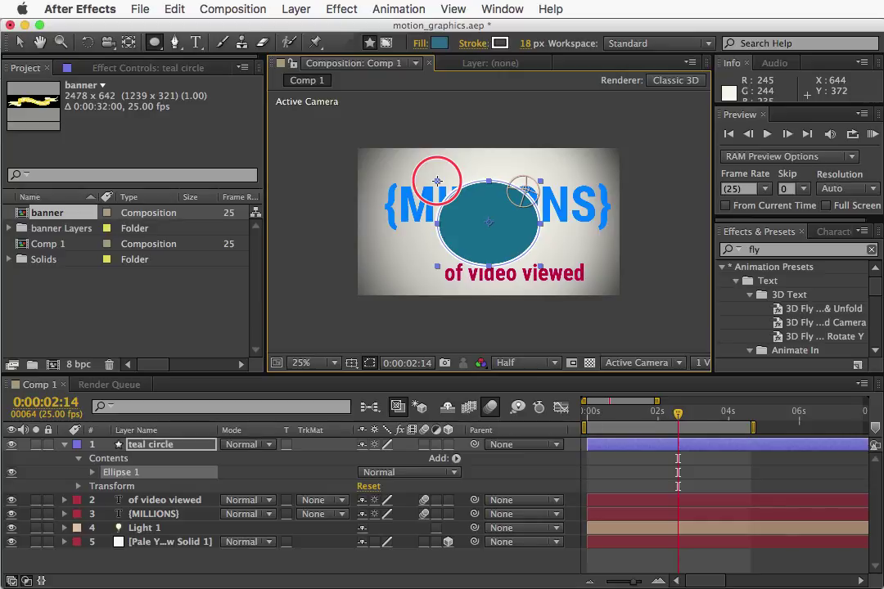
left_click_drag(437, 180, 437, 180)
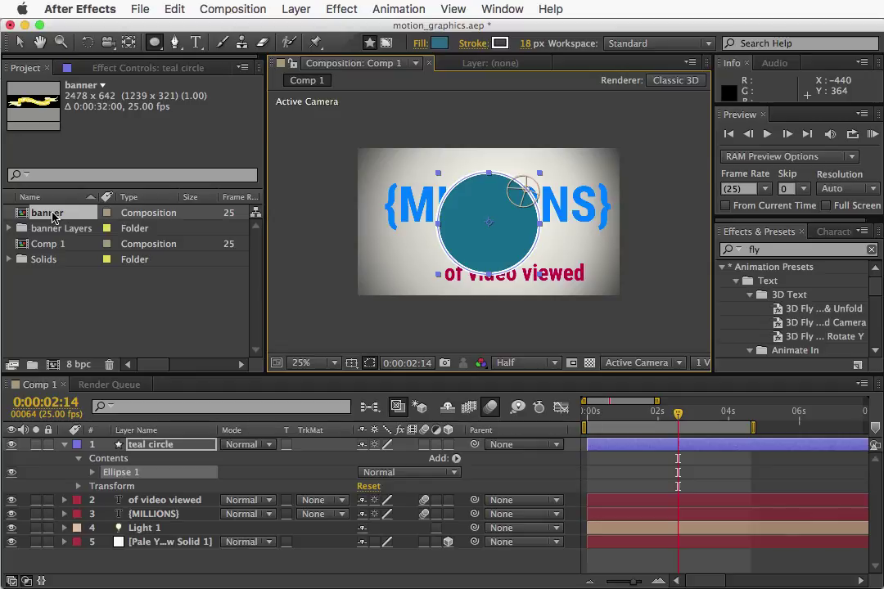
Add the banner composition to Comp 1 above the teal circle layer and scale it down to about the circle's width
left_click_drag(51, 215, 112, 446)
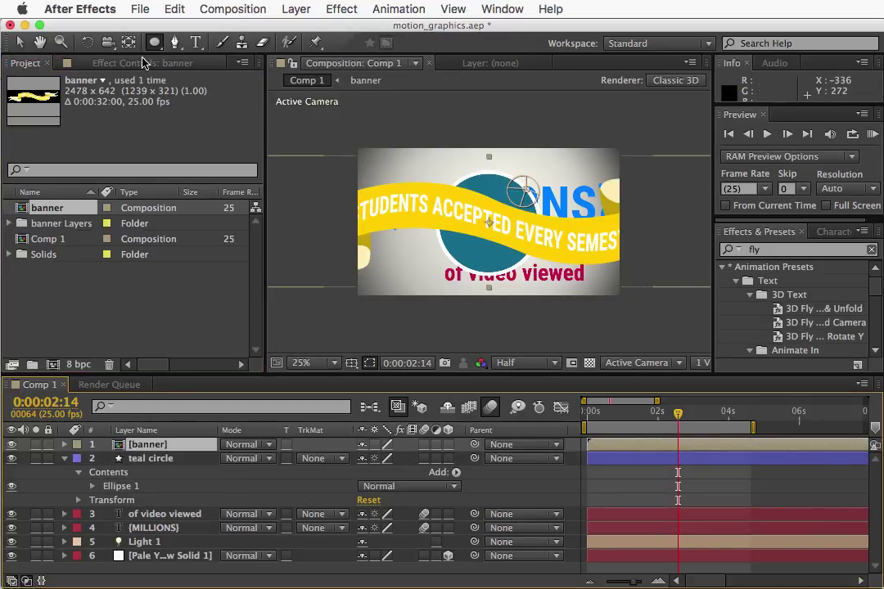
left_click(20, 43)
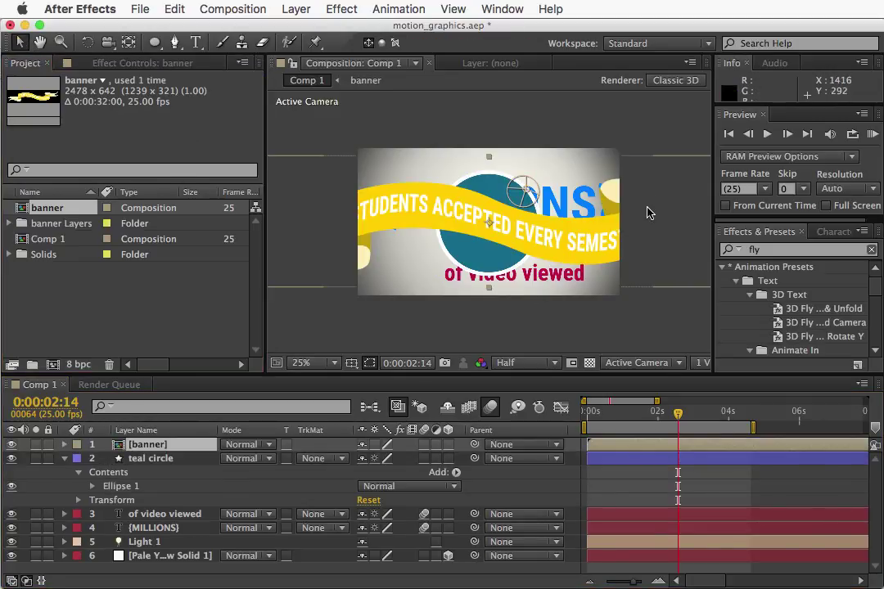
key("comma")
key("comma")
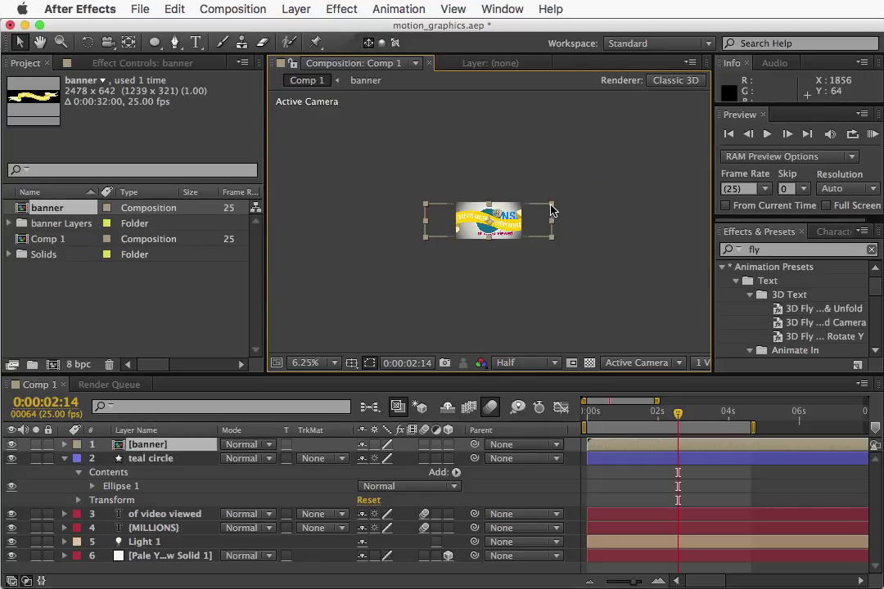
left_click_drag(552, 209, 531, 220)
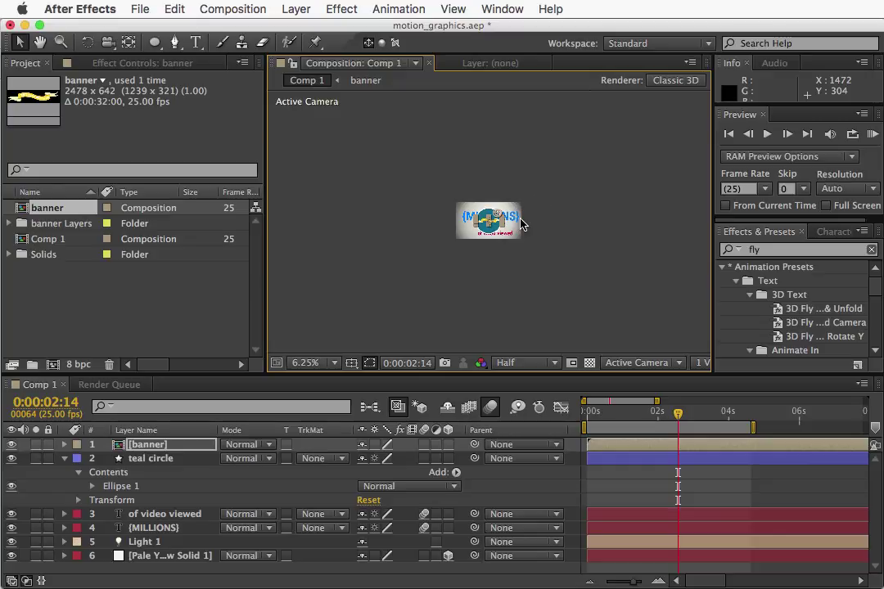
scroll(492, 228, "up", 10)
scroll(493, 229, "down", 6)
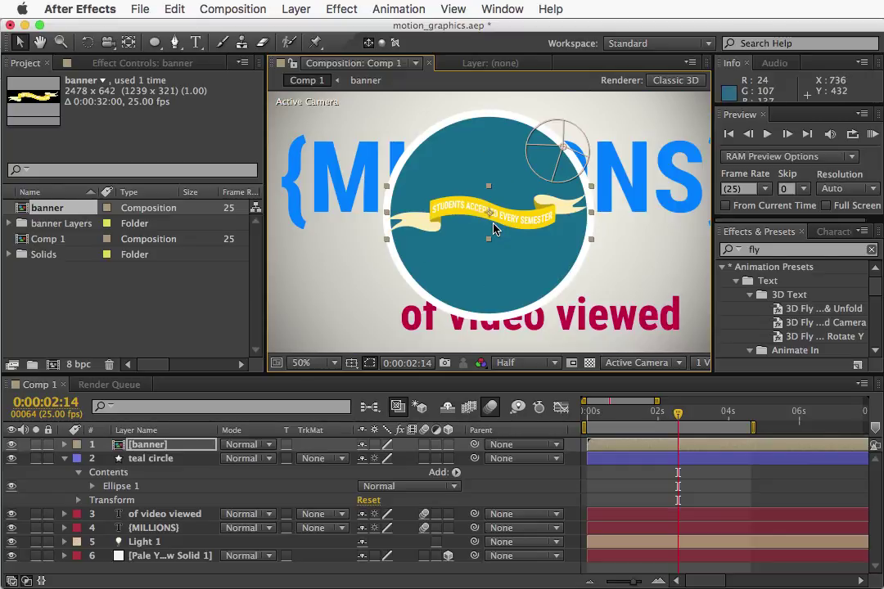
scroll(495, 231, "up", 2)
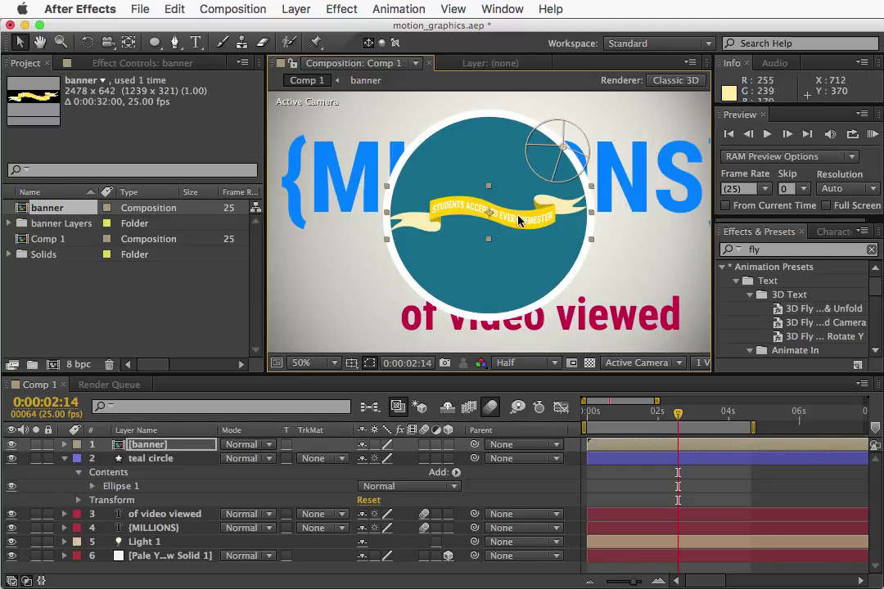
Place the banner across the lower part of the teal circle and enlarge it so its ends extend past the circle on both sides
left_click_drag(523, 217, 472, 283)
left_click_drag(548, 256, 607, 247)
left_click_drag(491, 292, 516, 278)
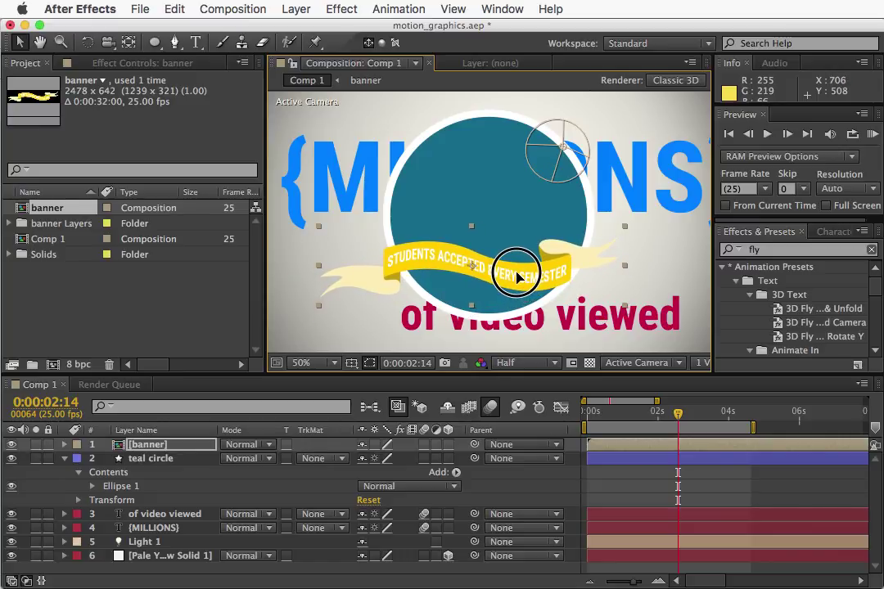
left_click(625, 232)
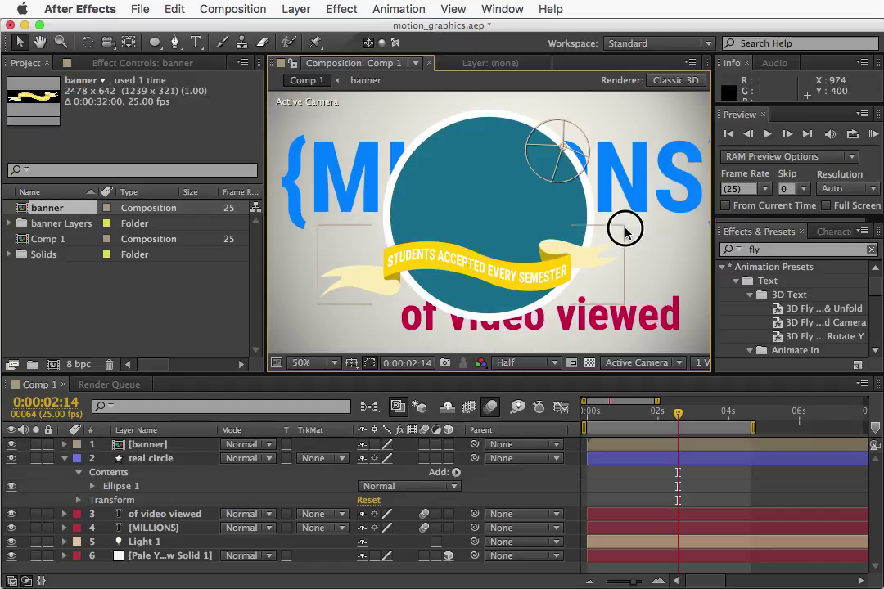
left_click(579, 264)
key("Tab")
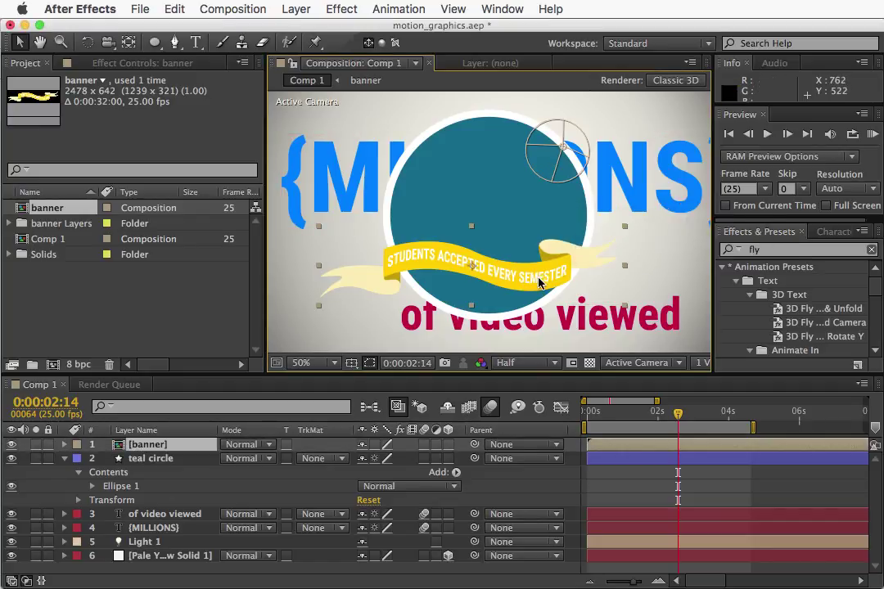
left_click_drag(624, 227, 640, 222)
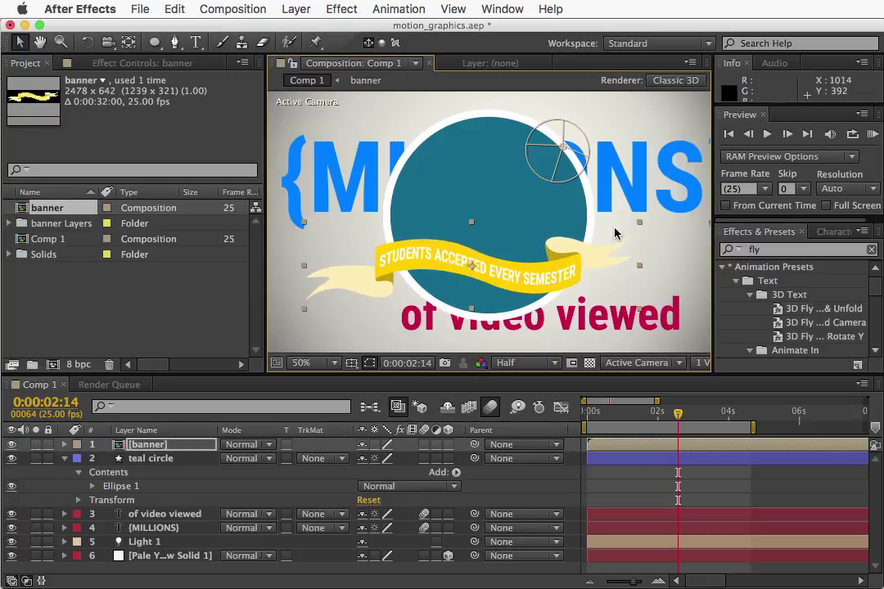
left_click_drag(433, 261, 436, 270)
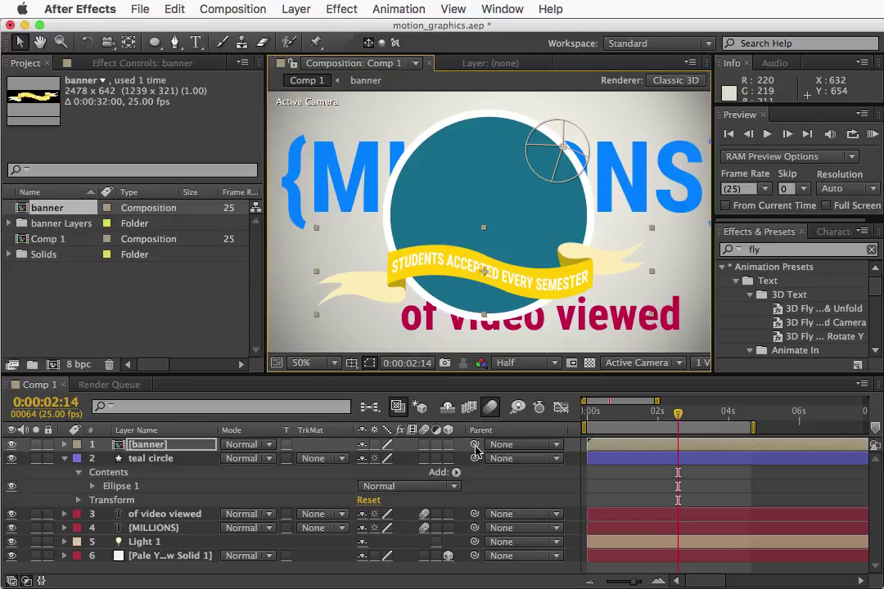
Put the banner layer below the teal circle layer and parent the banner to teal circle
left_click(194, 465)
key("super+bracketright")
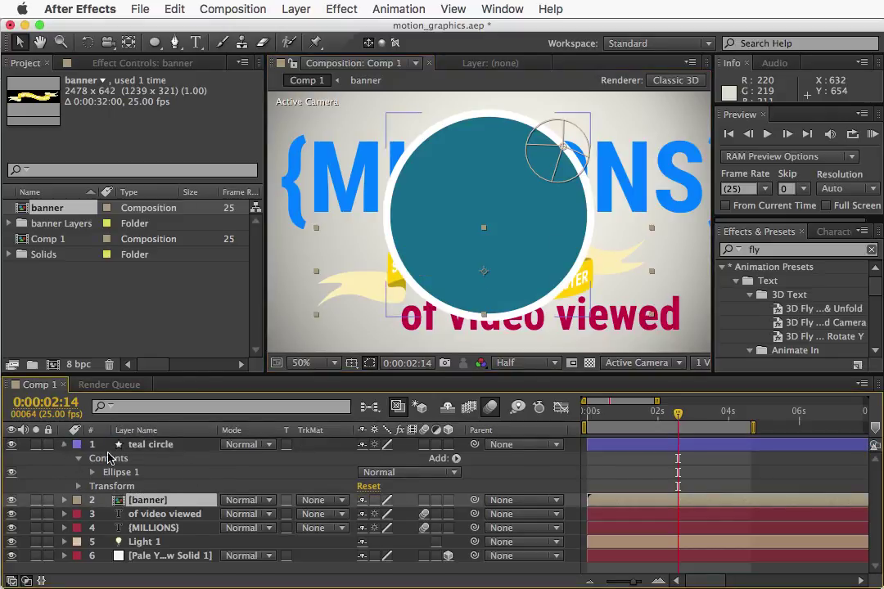
left_click(64, 444)
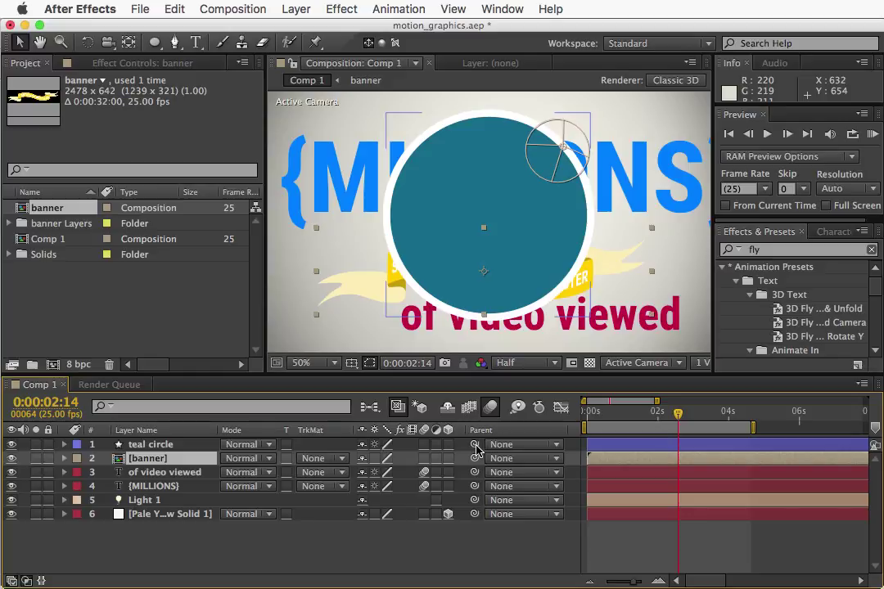
left_click_drag(474, 445, 186, 459)
left_click_drag(474, 459, 176, 448)
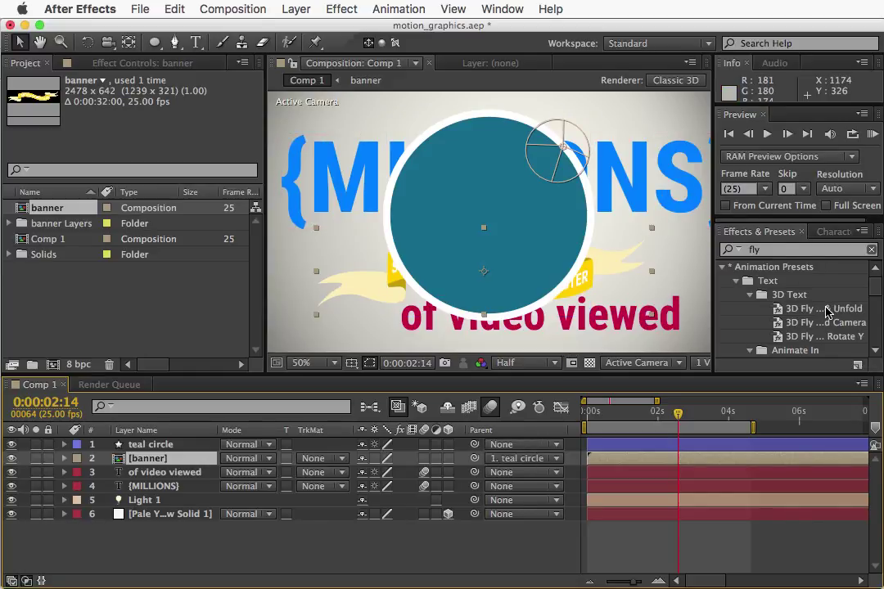
Hide the teal circle and banner layers and run a RAM preview of the text animation
left_click(12, 444)
left_click(12, 459)
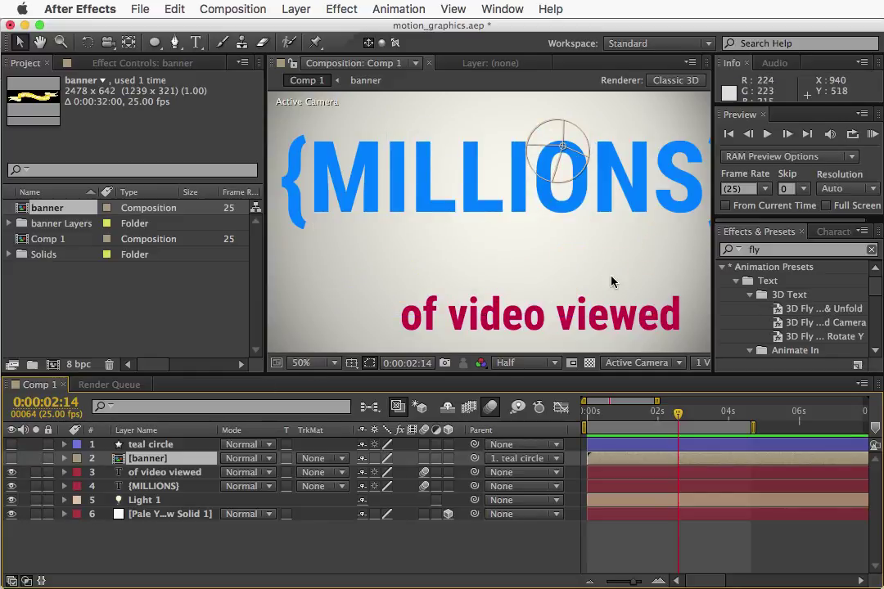
left_click(872, 134)
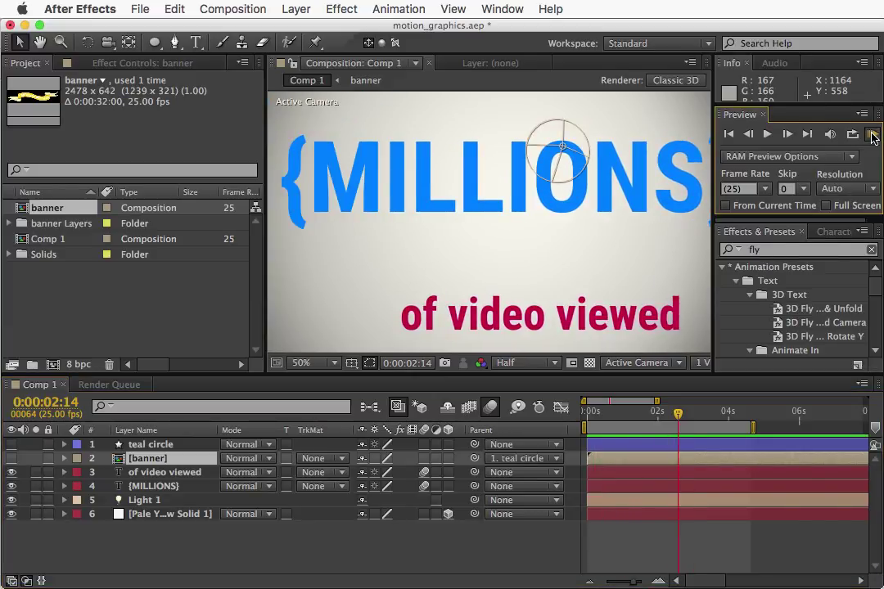
left_click(873, 134)
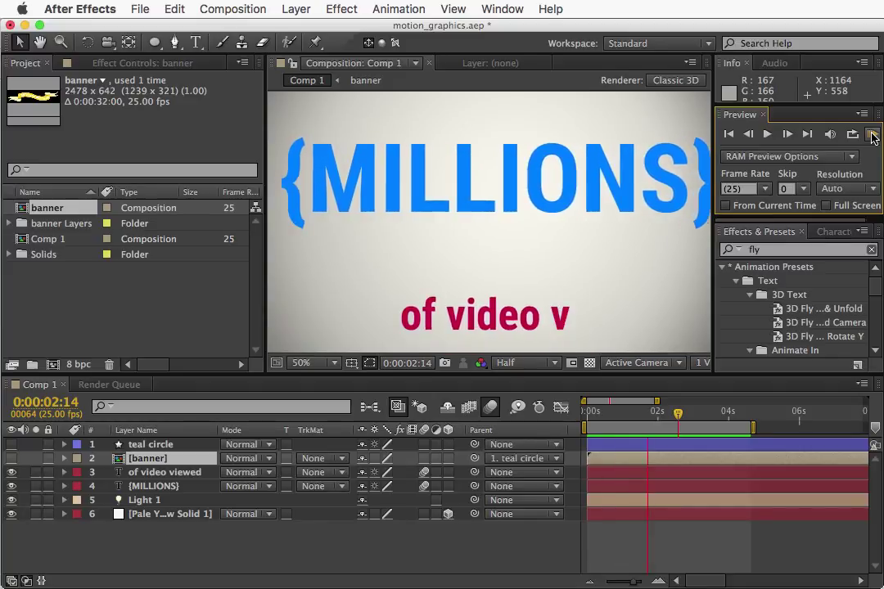
left_click(873, 135)
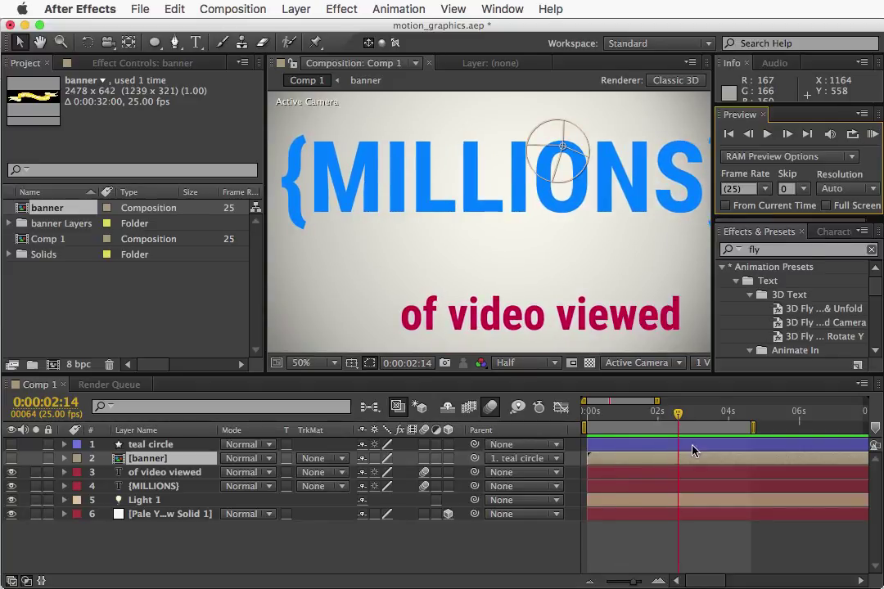
Set the current time to 0:00:02:13, the frame where the "of video viewed" text finishes animating in
scroll(539, 221, "down", 2)
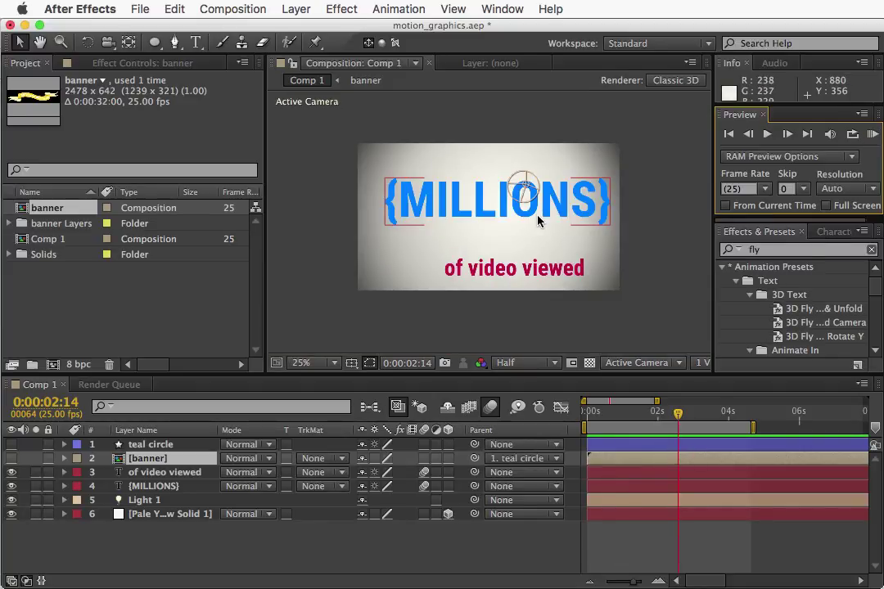
key("space")
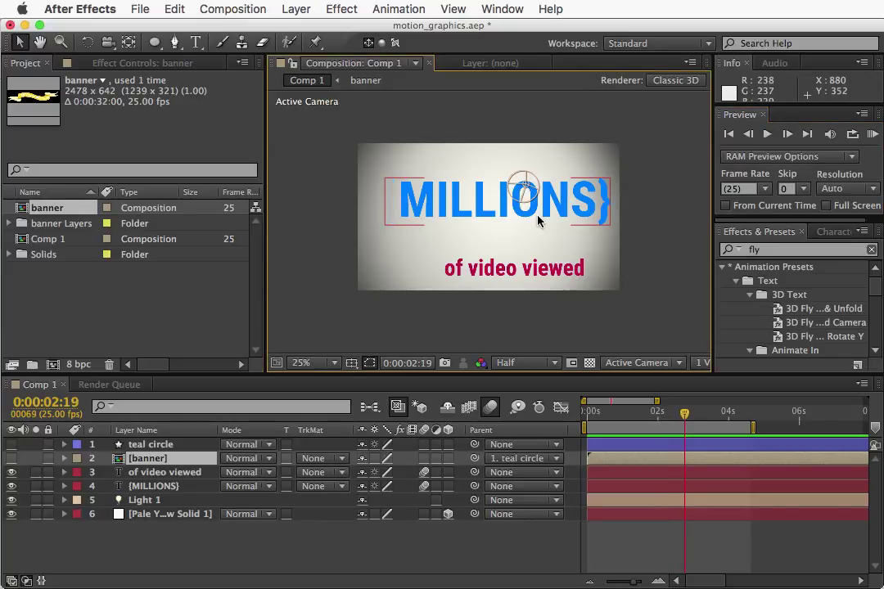
key("Page_Up")
key("Page_Up")
key("Page_Up")
key("Page_Up")
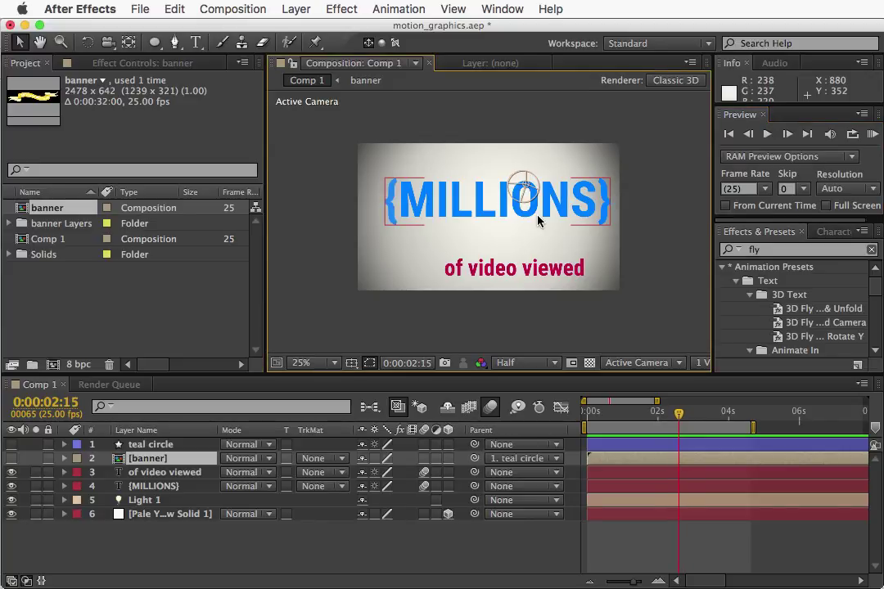
key("Page_Up")
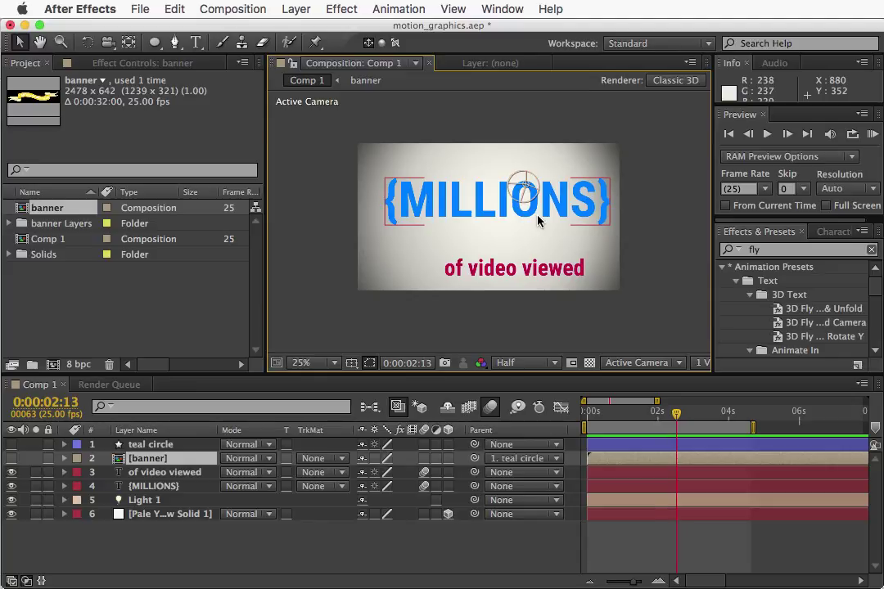
key("Page_Down")
key("Page_Up")
key("Page_Up")
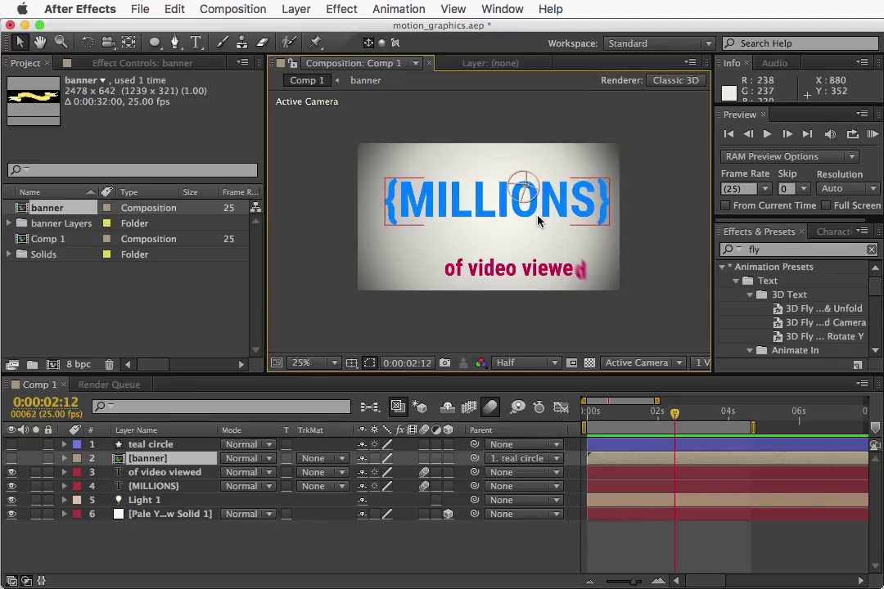
key("Page_Down")
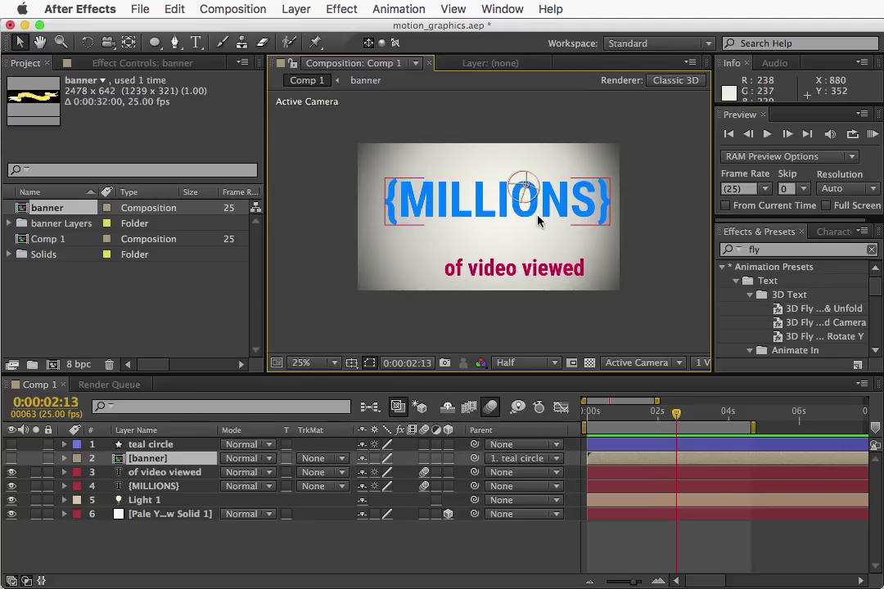
Reveal the teal circle's transform properties and add a Position keyframe at 0:00:02:13
left_click(64, 444)
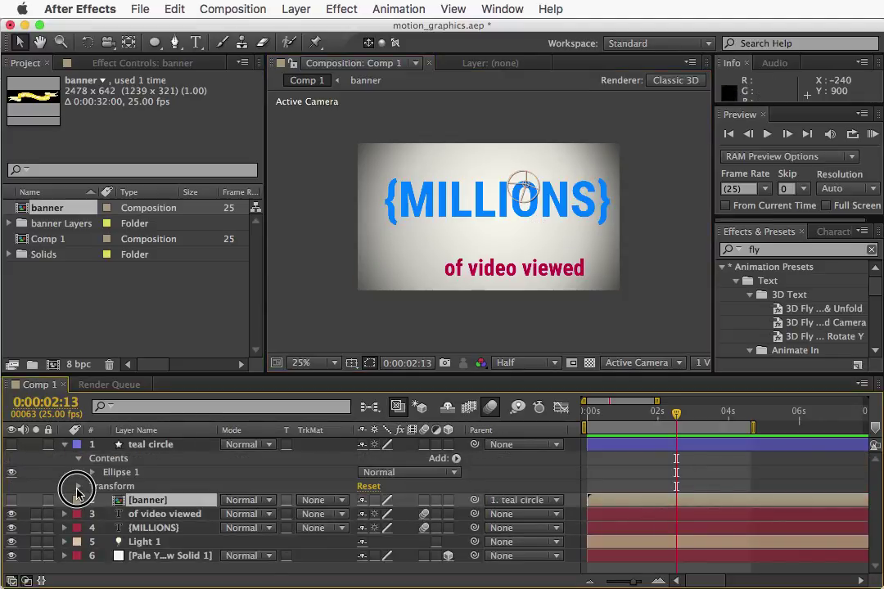
left_click(78, 488)
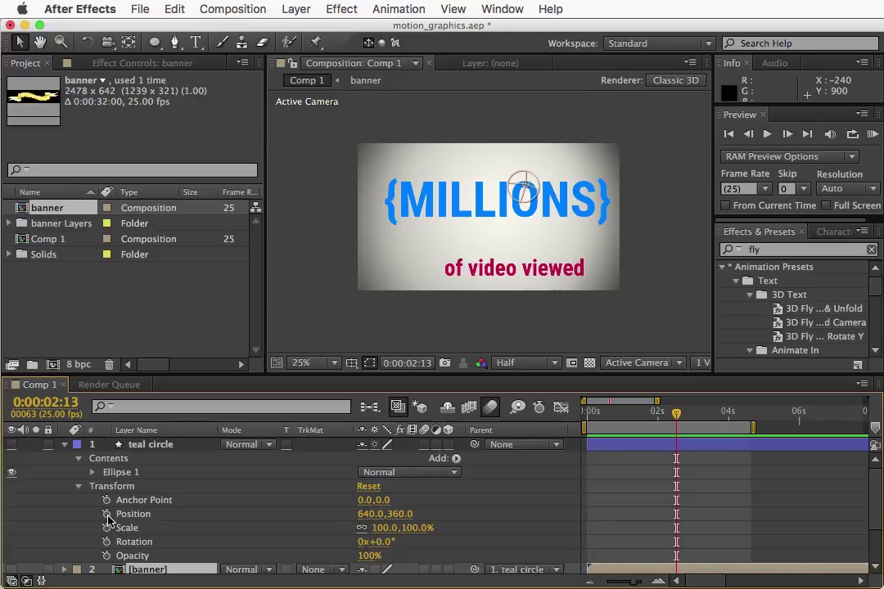
left_click(106, 513)
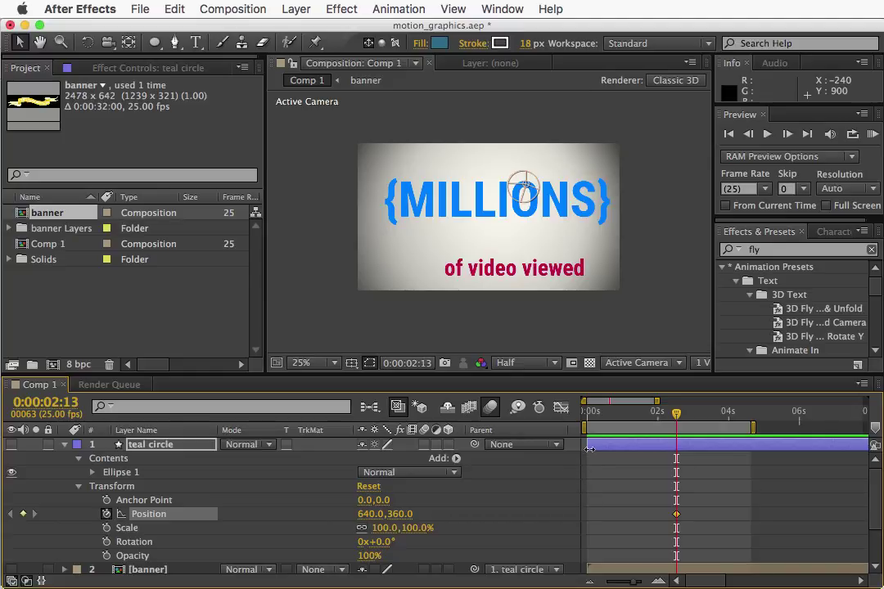
Trim the starts of the teal circle and banner layers to 0:00:02:13
left_click_drag(589, 448, 679, 449)
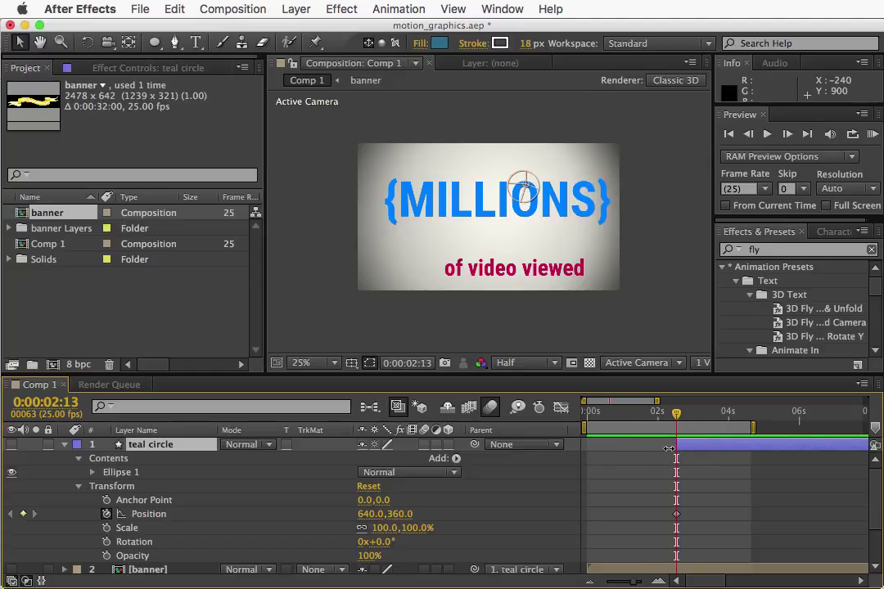
scroll(502, 478, "down", 1)
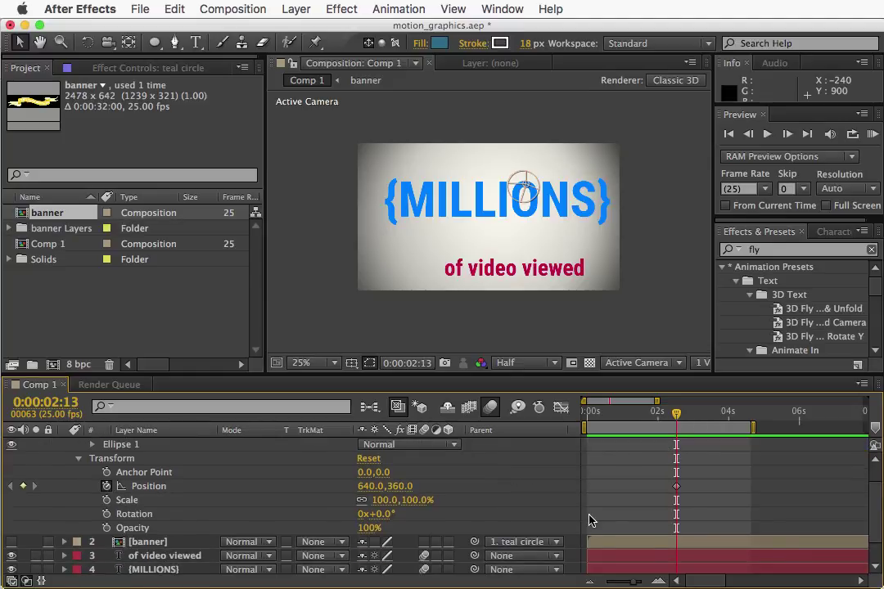
left_click_drag(587, 542, 676, 541)
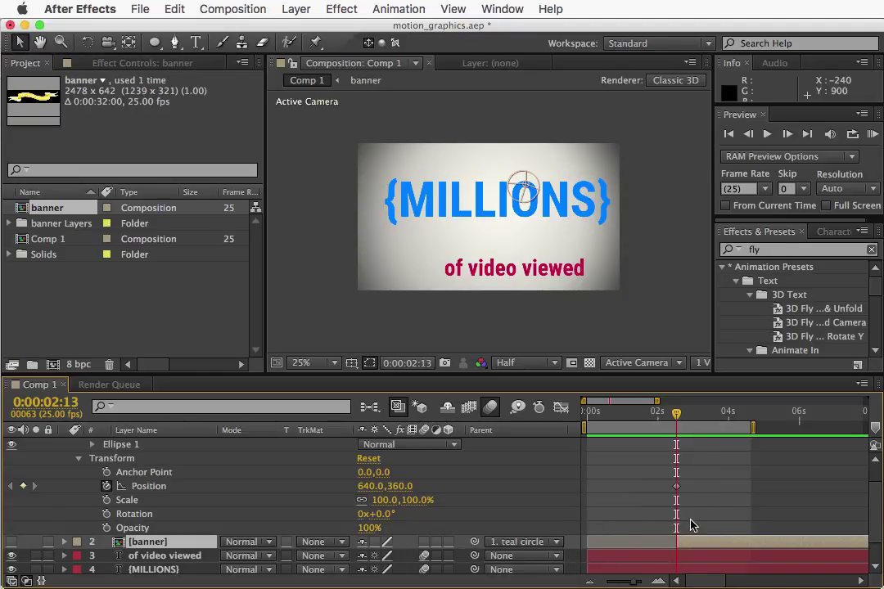
scroll(702, 506, "up", 1)
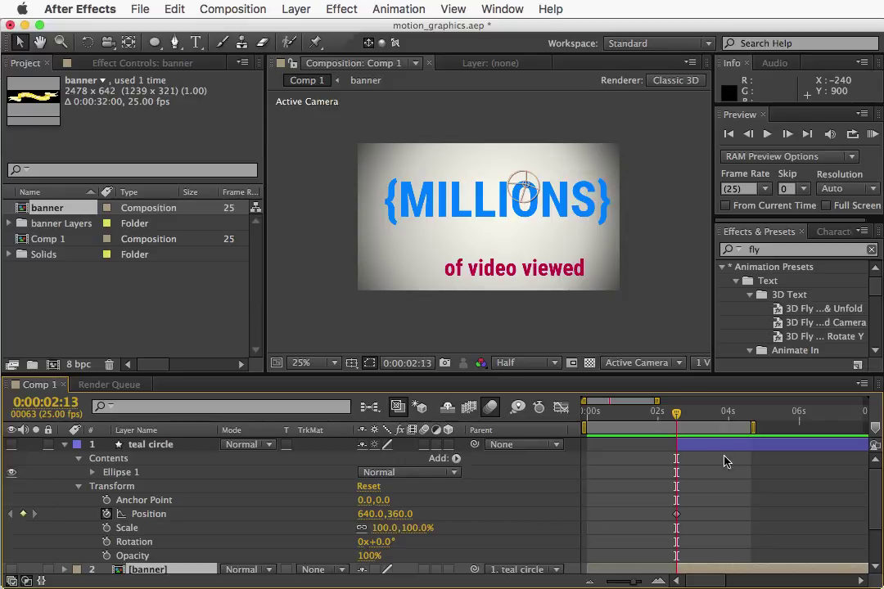
Show the teal circle layer and add a Position keyframe at 0:00:04:17 with the circle centred at 640, 360
left_click_drag(676, 421, 755, 427)
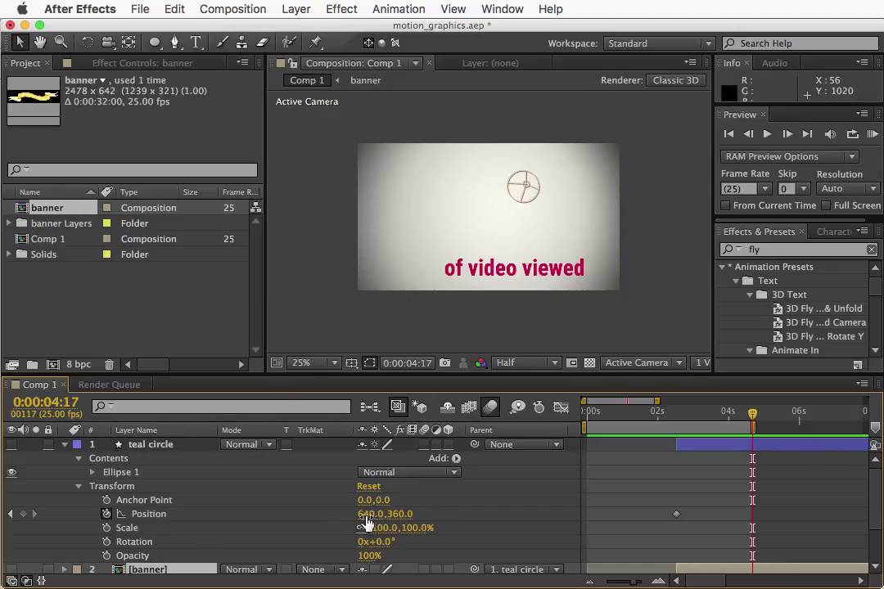
left_click_drag(367, 521, 454, 519)
key("comma")
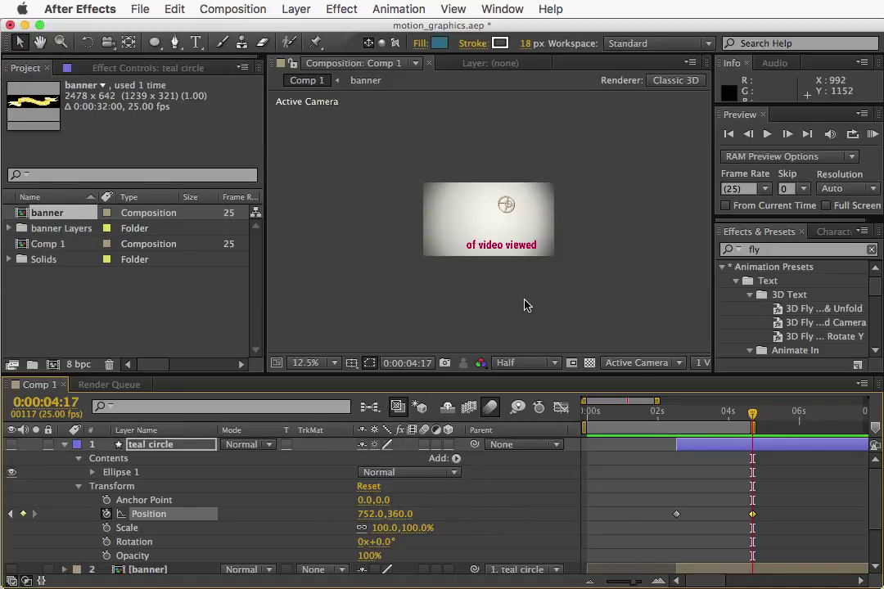
left_click(12, 445)
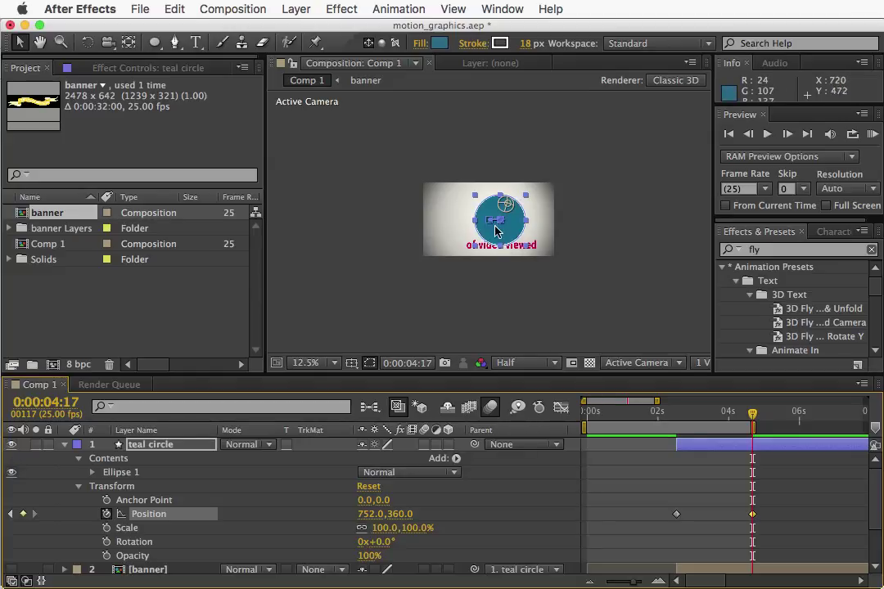
scroll(494, 222, "up", 4)
scroll(494, 223, "down", 2)
scroll(494, 222, "up", 1)
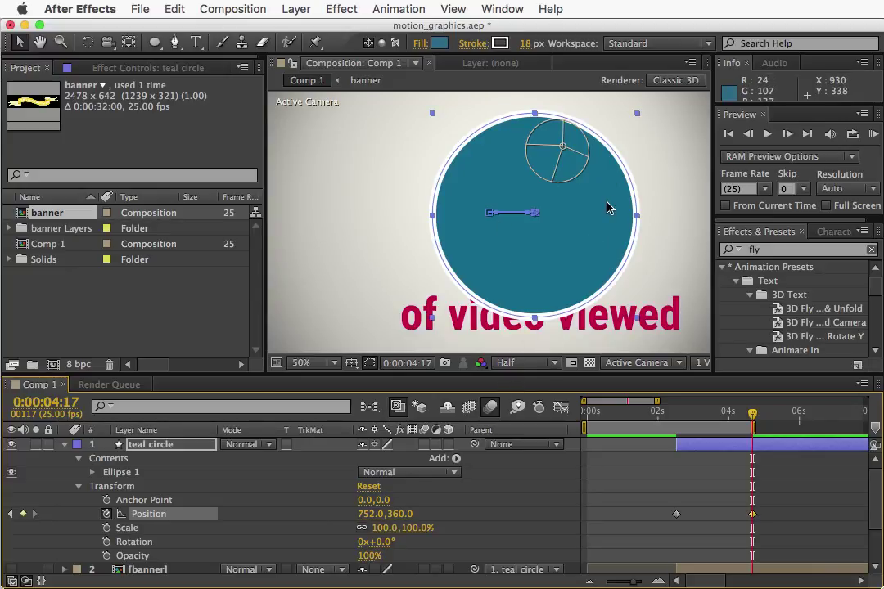
left_click_drag(607, 208, 563, 205)
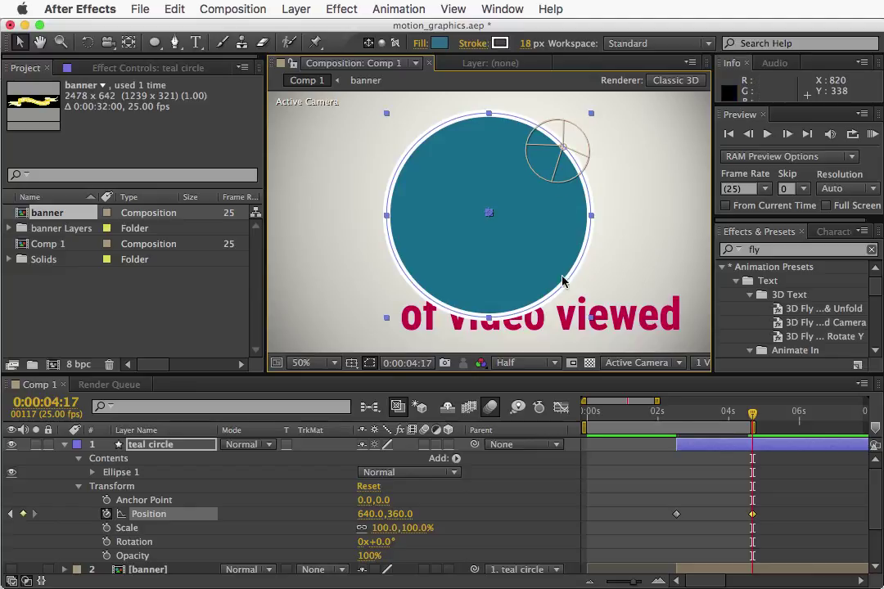
left_click(676, 515)
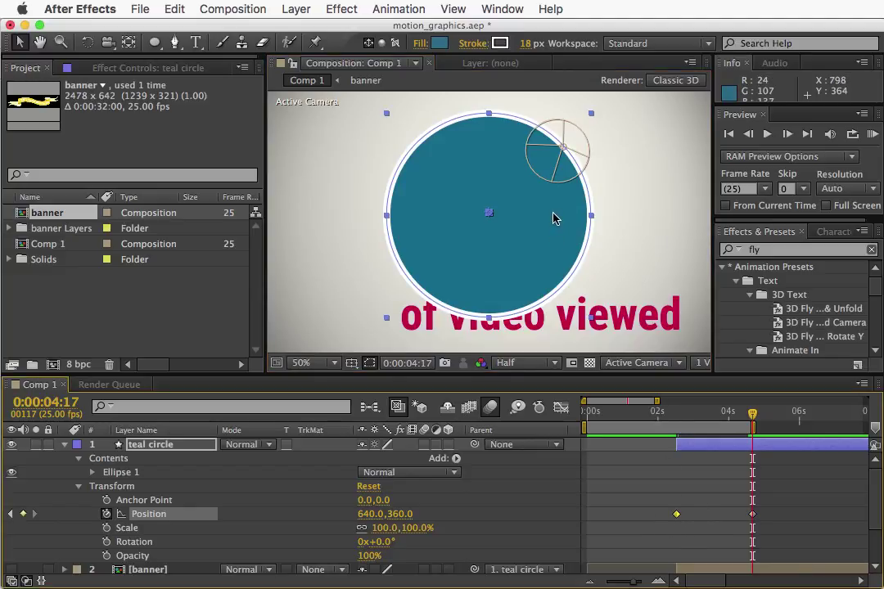
key("comma")
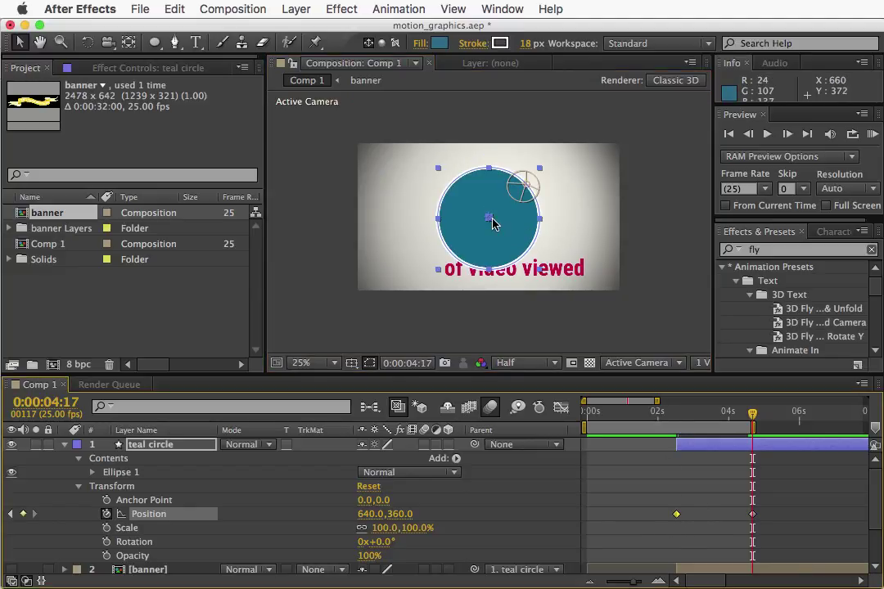
left_click_drag(521, 222, 335, 215)
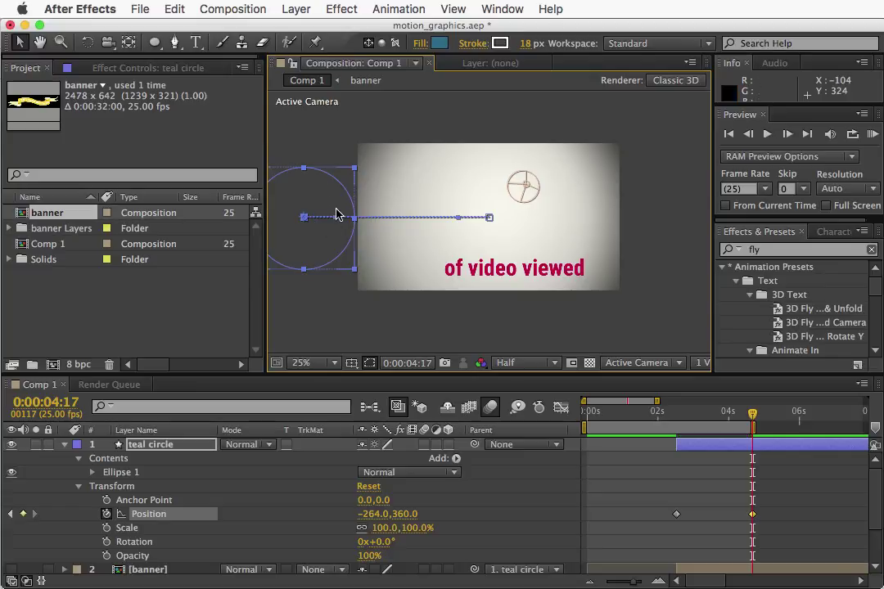
mouse_move(755, 418)
left_mouse_down()
mouse_move(752, 409)
mouse_move(635, 407)
mouse_move(765, 409)
mouse_move(635, 404)
mouse_move(759, 411)
left_mouse_up()
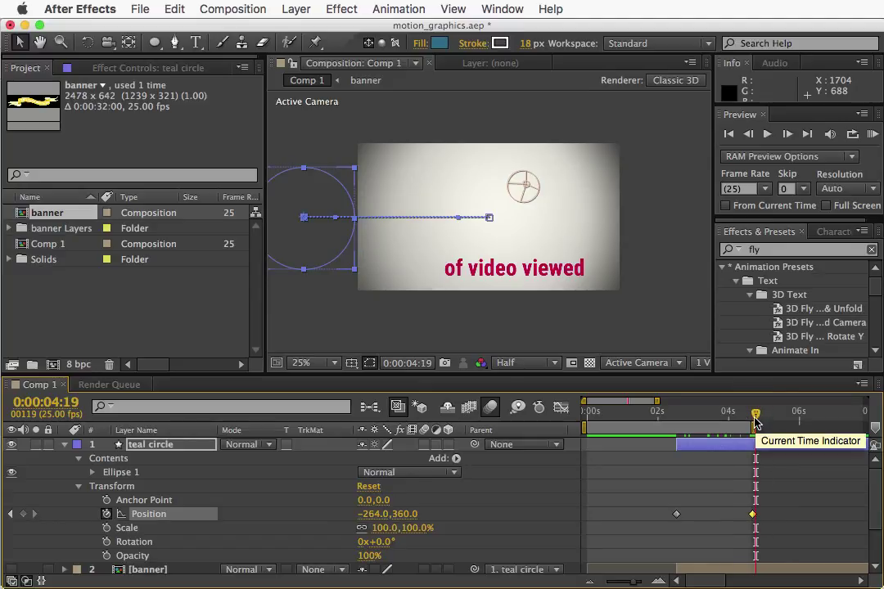
left_click_drag(757, 418, 753, 417)
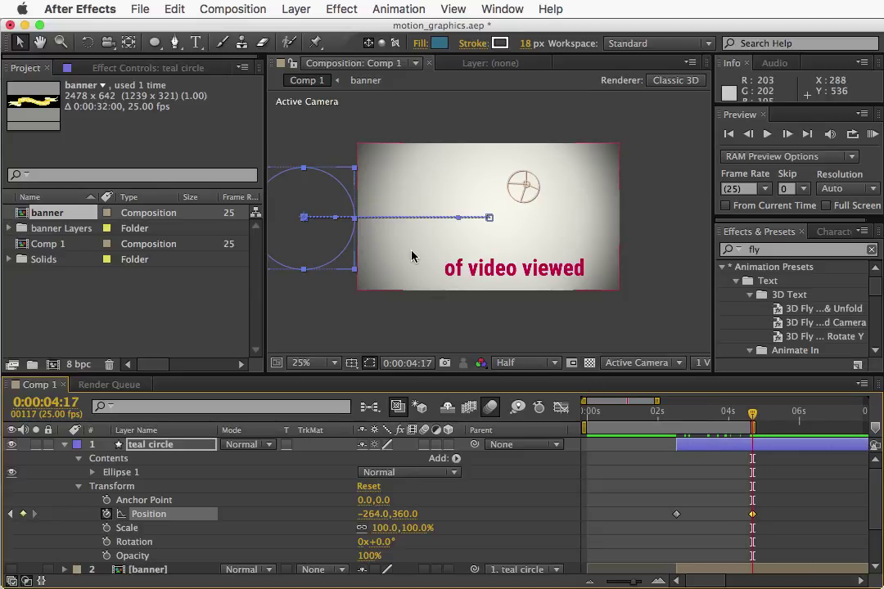
left_click_drag(312, 192, 500, 198)
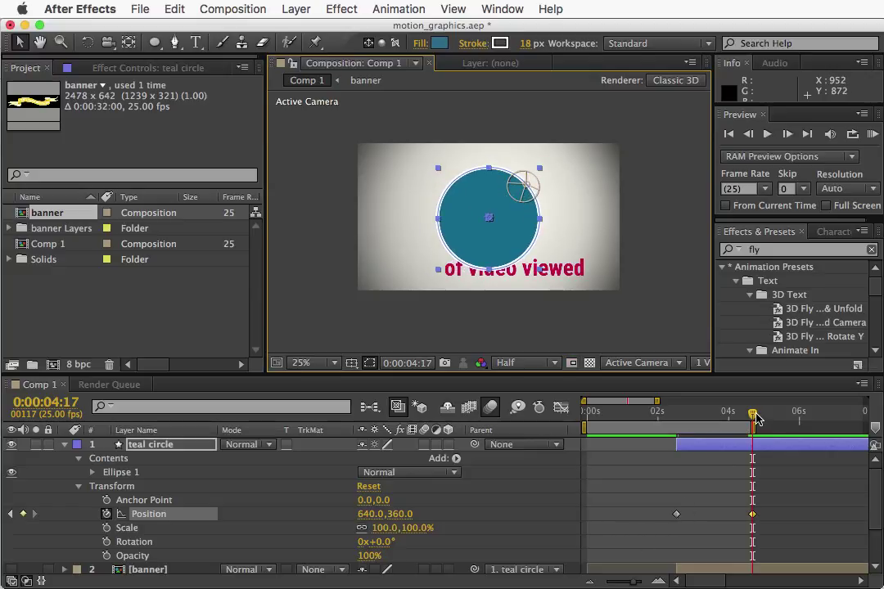
At the 0:00:02:13 keyframe, move the teal circle outside the frame's left edge to Position -264, 360
left_click_drag(755, 417, 671, 410)
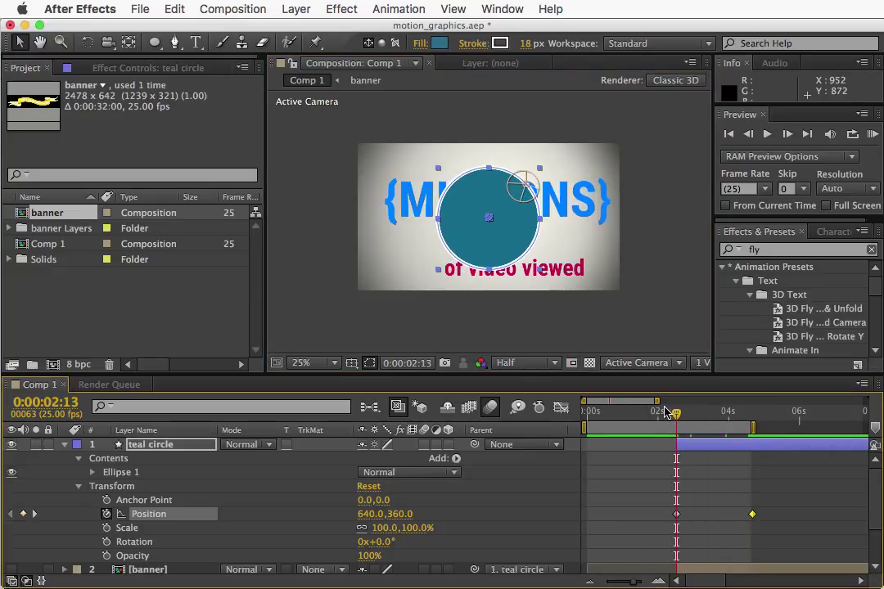
left_click_drag(507, 218, 328, 213)
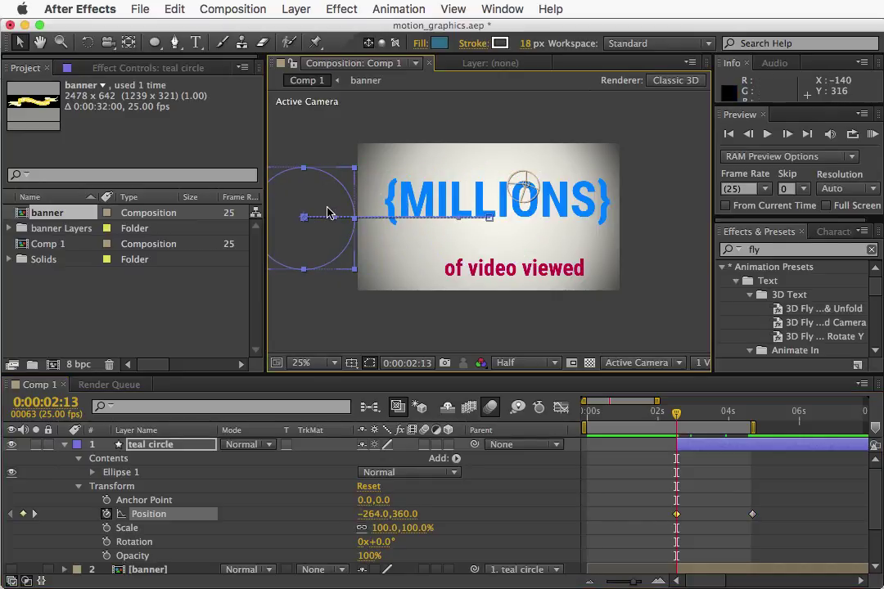
Show the banner layer and run a RAM preview of the circle and banner sliding in
scroll(26, 500, "down", 2)
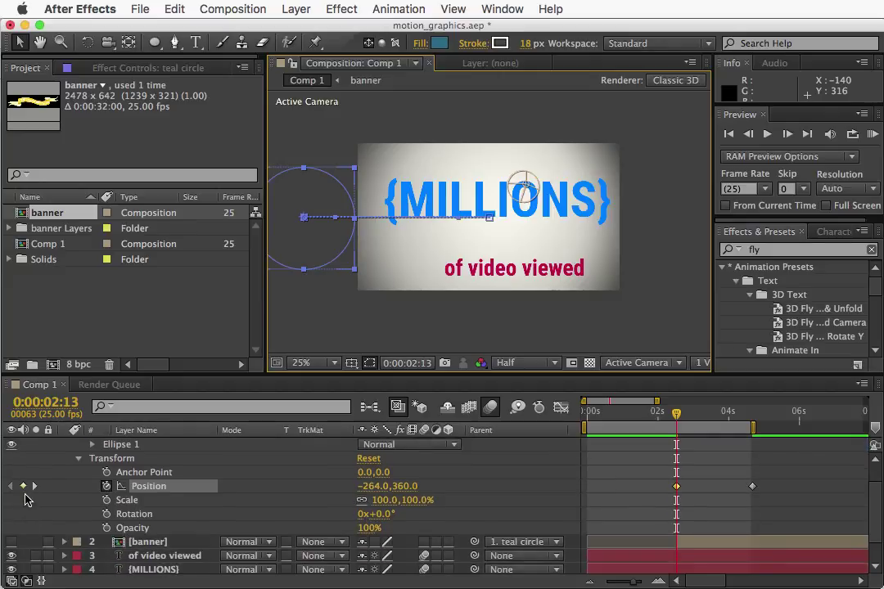
left_click(12, 542)
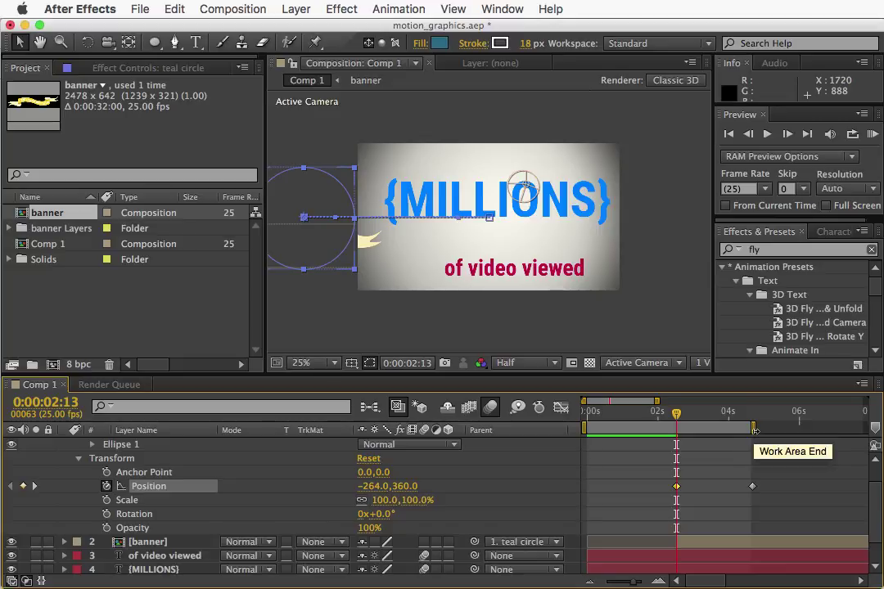
left_click(872, 134)
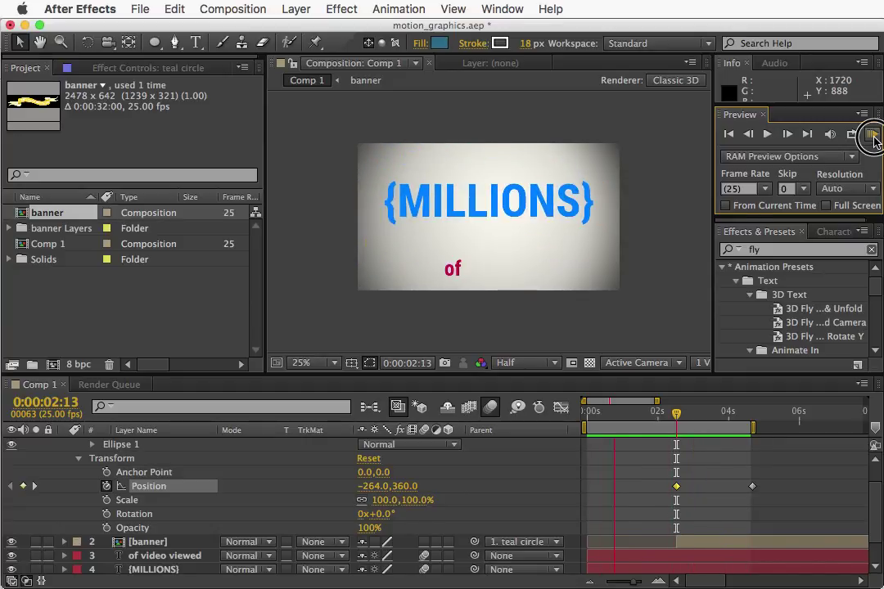
left_click(873, 138)
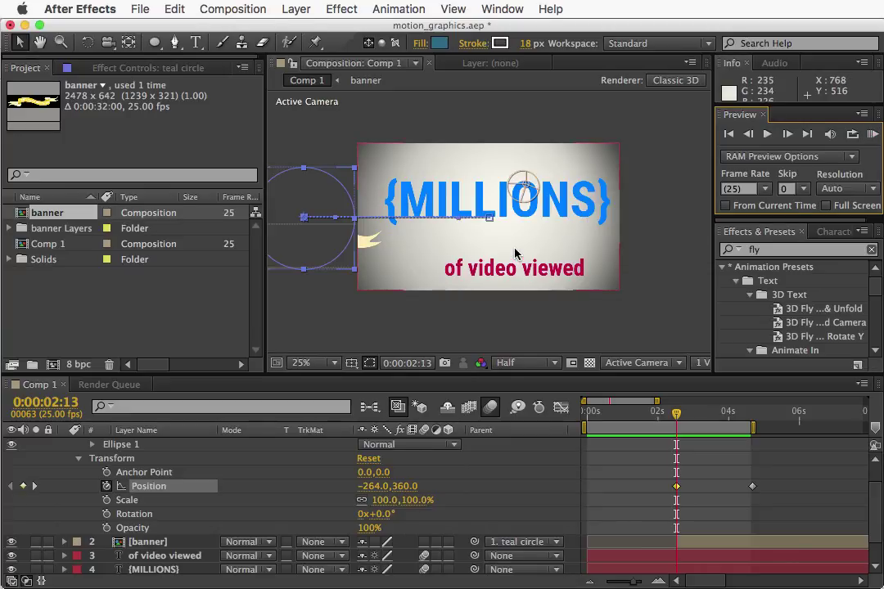
Move the teal circle's second Position keyframe earlier, slightly past the 3-second mark, and preview the faster slide-in
scroll(49, 491, "up", 2)
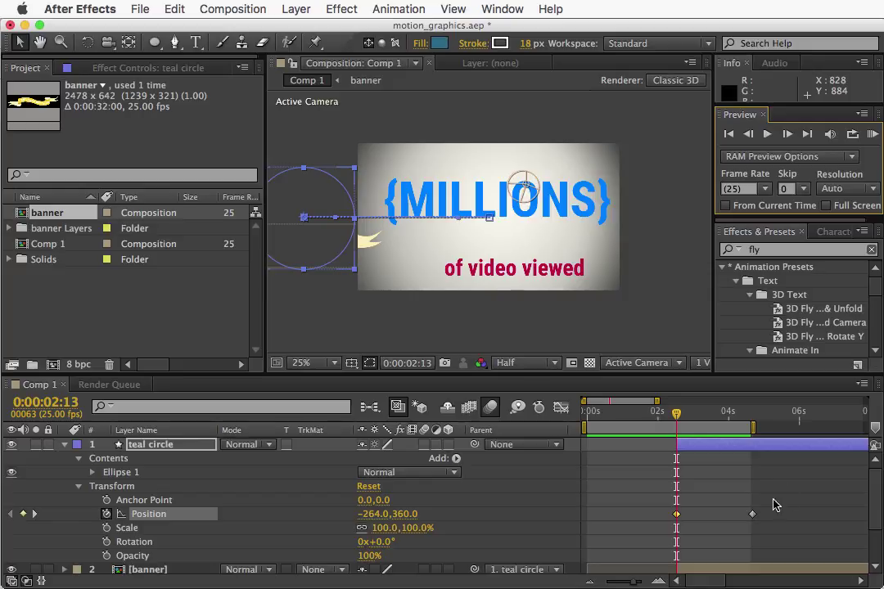
left_click(752, 515)
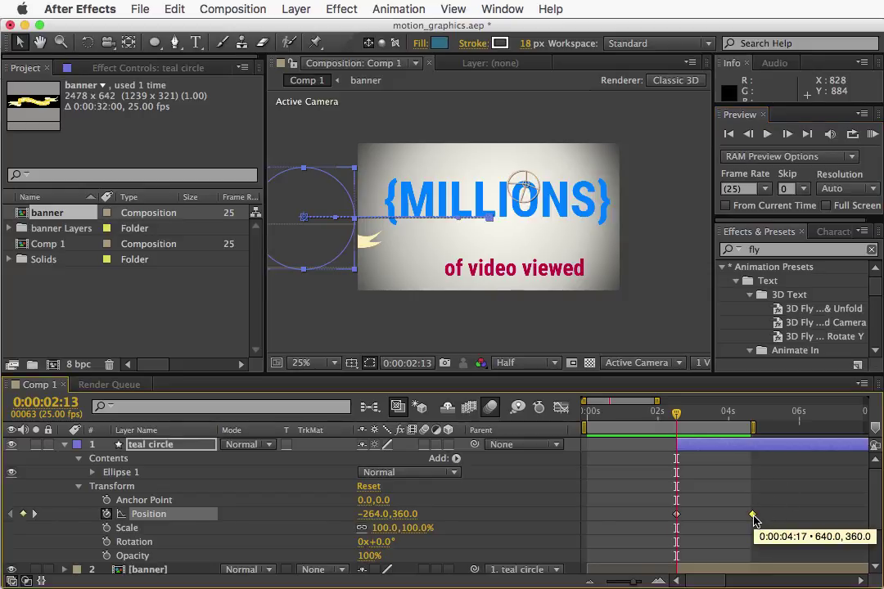
left_click_drag(753, 518, 703, 517)
scroll(708, 518, "down", 3)
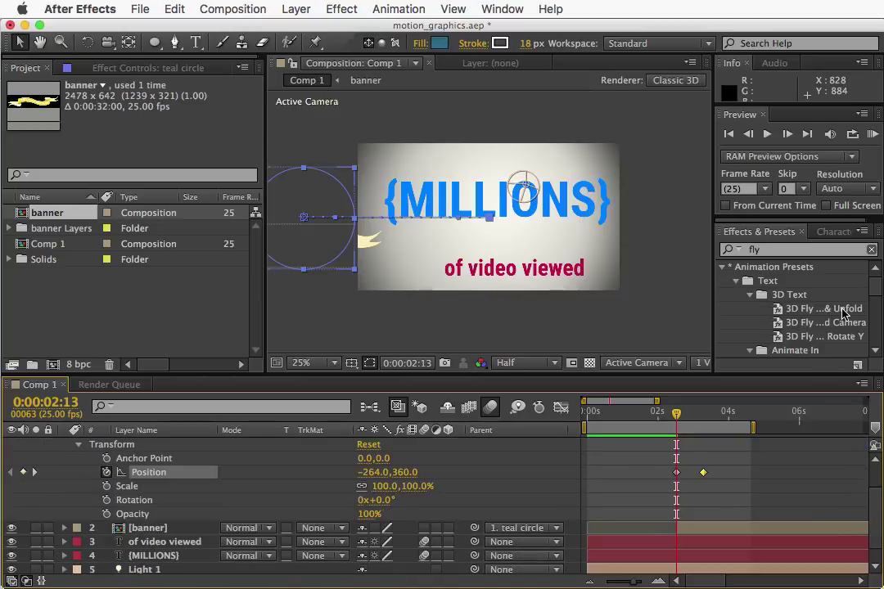
left_click(872, 134)
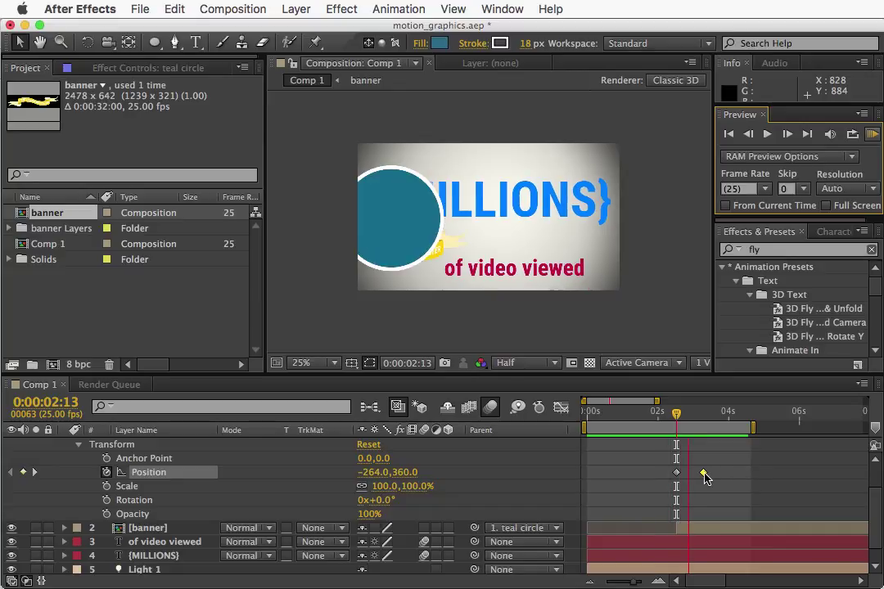
left_click(735, 473)
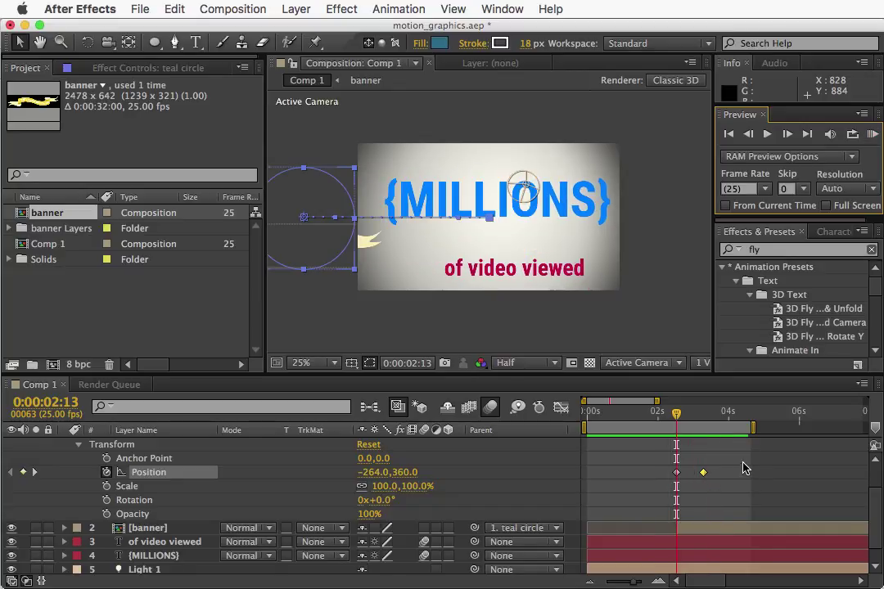
Expand the {MILLIONS} text layer to list its Text and Transform properties in the timeline
scroll(743, 468, "up", 2)
scroll(743, 468, "down", 3)
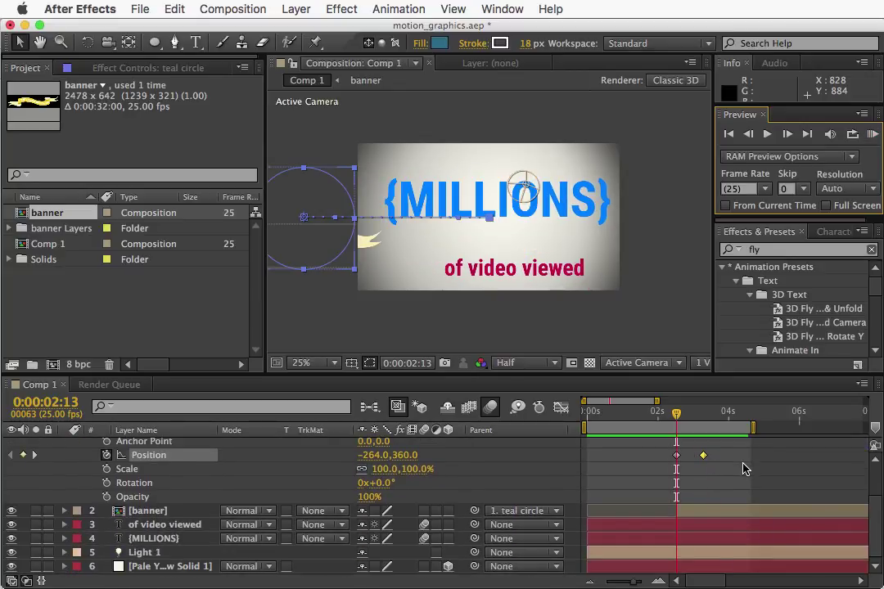
scroll(744, 468, "up", 3)
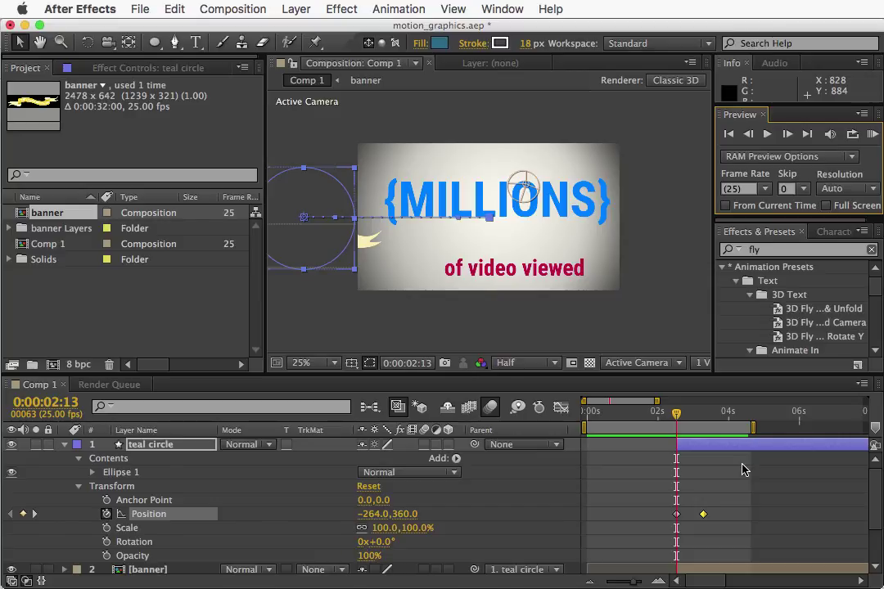
scroll(743, 469, "down", 3)
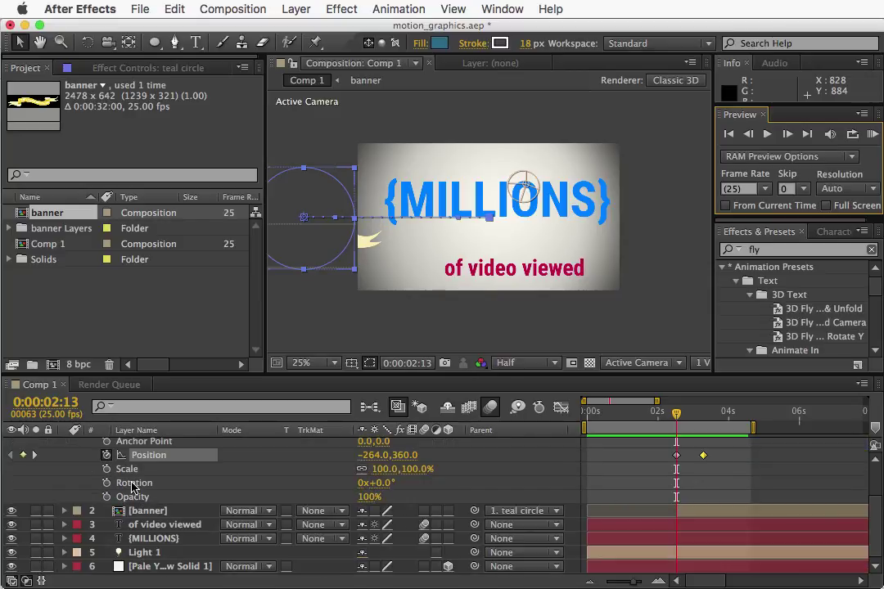
left_click(152, 542)
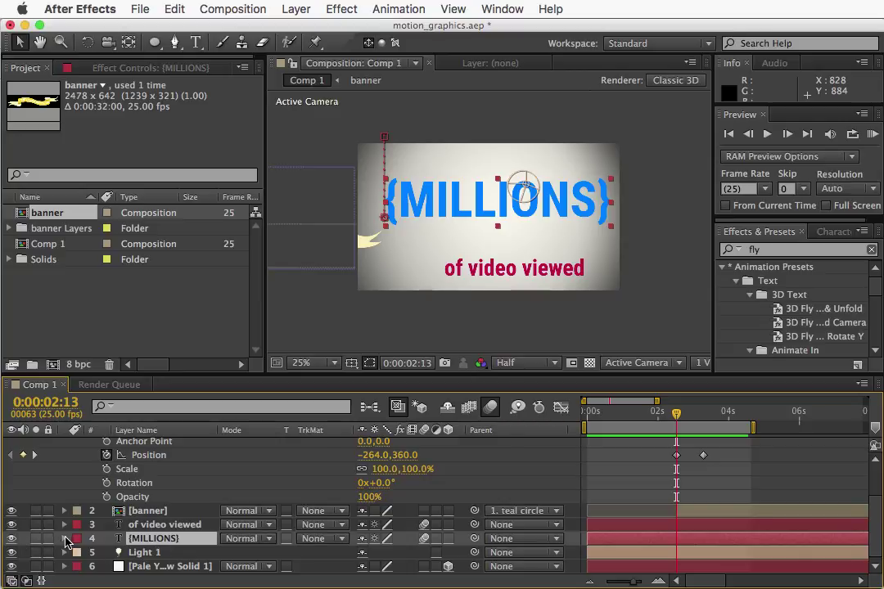
left_click(64, 538)
scroll(211, 526, "down", 1)
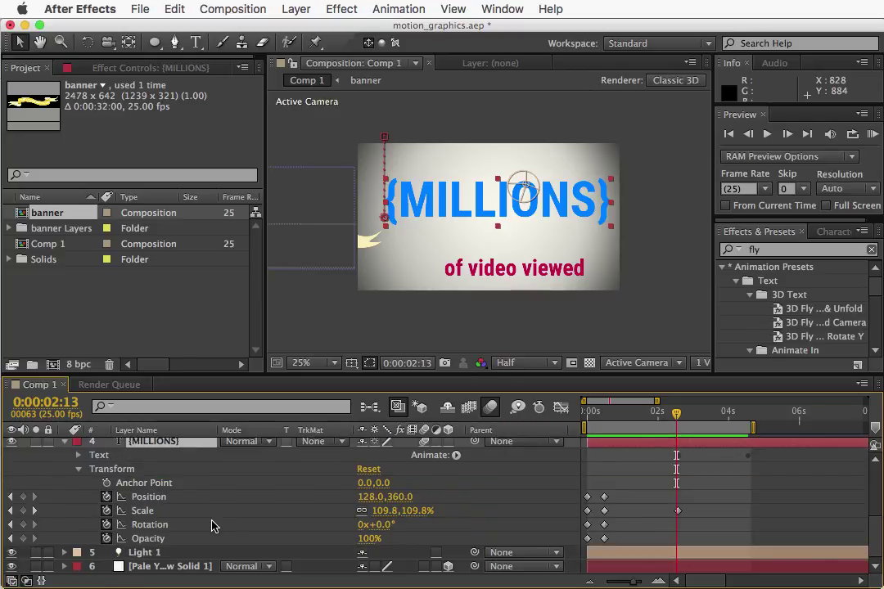
Open the {MILLIONS} layer's Text properties down to Range Selector 1 of Animator 1 to expose its Start keyframes
left_click(78, 455)
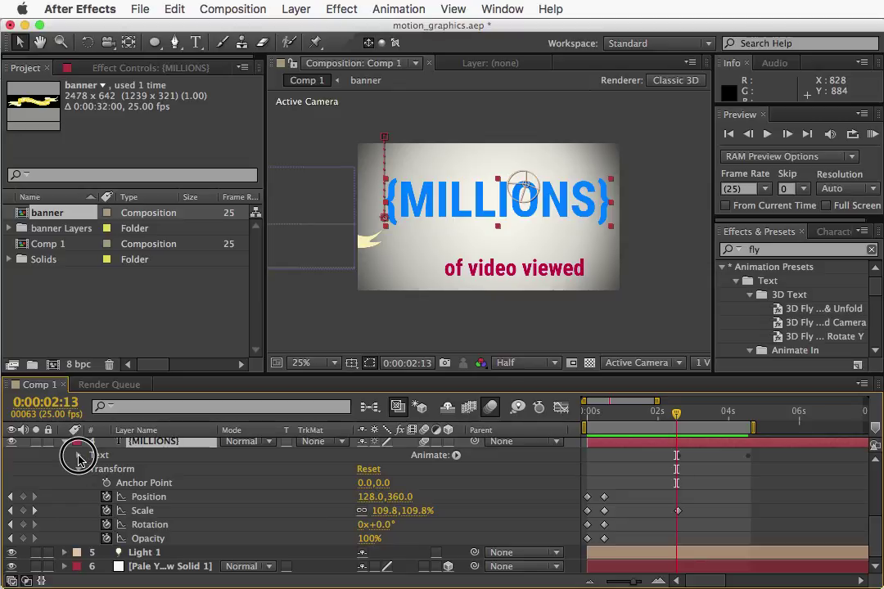
scroll(186, 491, "down", 1)
left_click(136, 484)
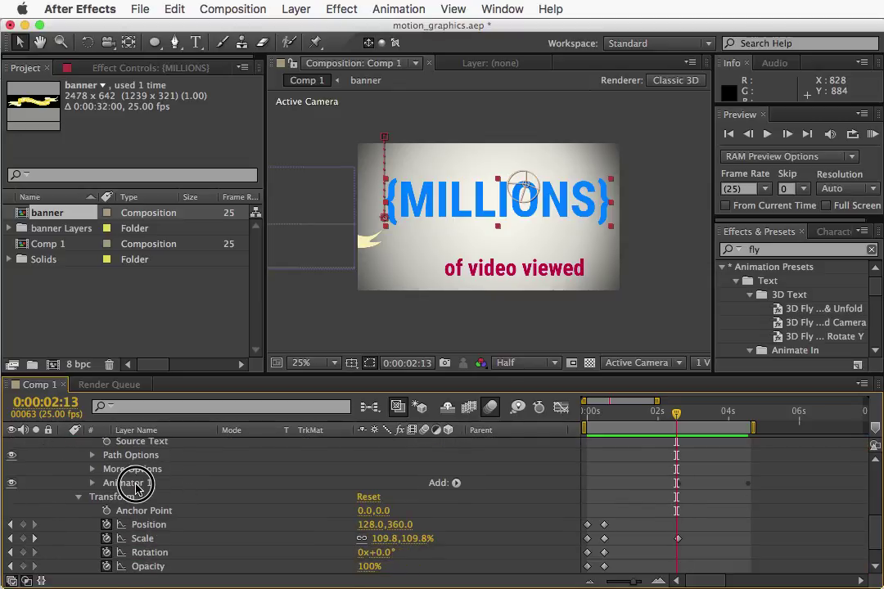
left_click(752, 491)
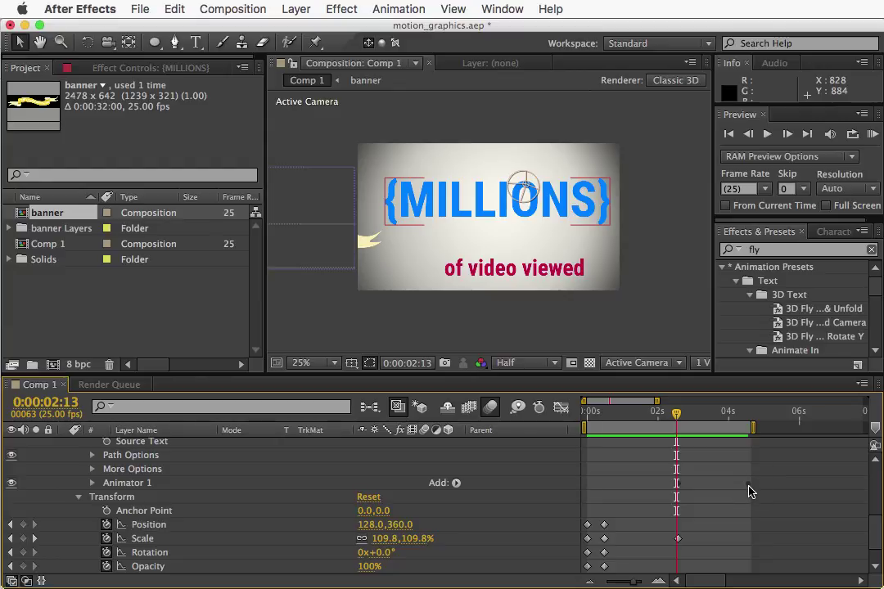
left_click(751, 492)
left_click(749, 492)
left_click(93, 483)
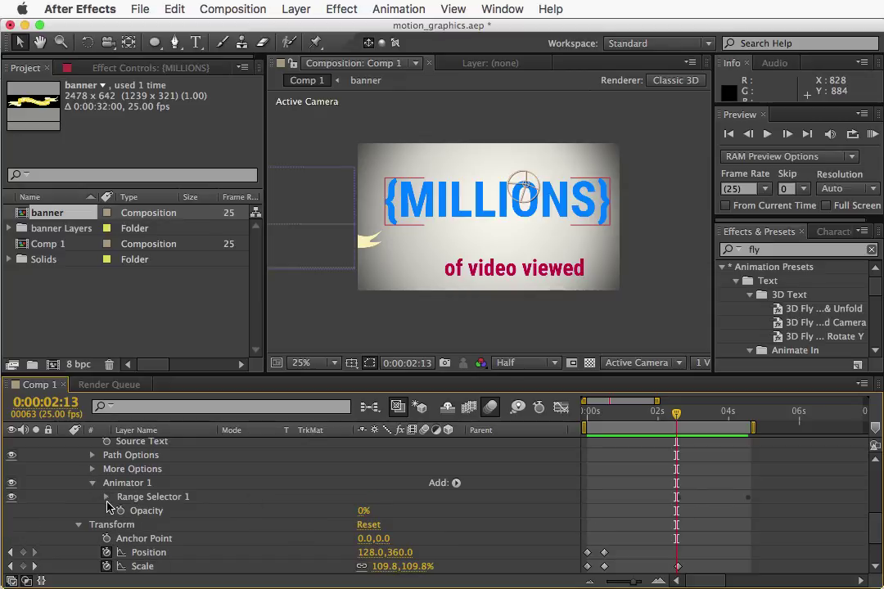
left_click(106, 498)
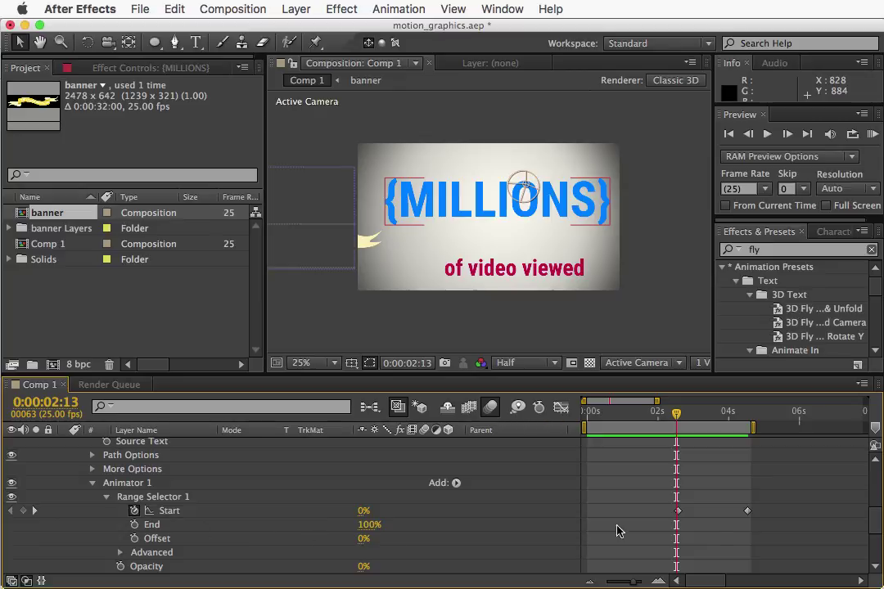
Move the {MILLIONS} Range Selector's last Start keyframe to 0:00:03:07, in line with the teal circle's second Position keyframe, and preview the animation
scroll(749, 516, "up", 5)
left_click(751, 517)
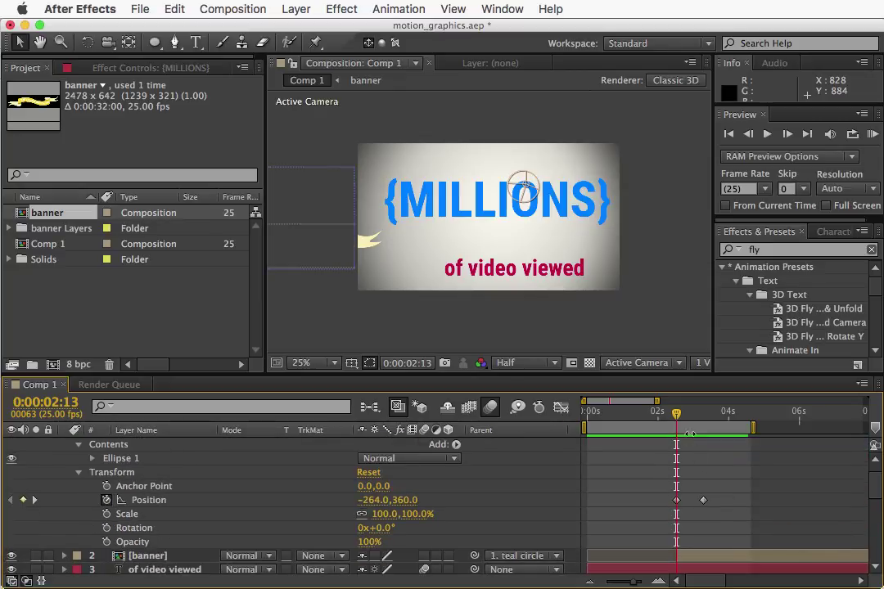
left_click_drag(678, 417, 704, 416)
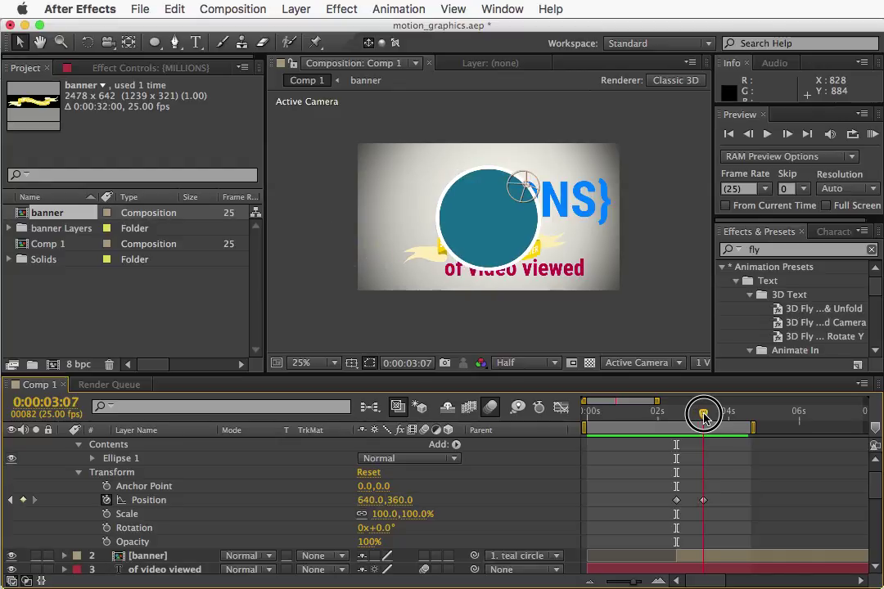
scroll(736, 475, "down", 5)
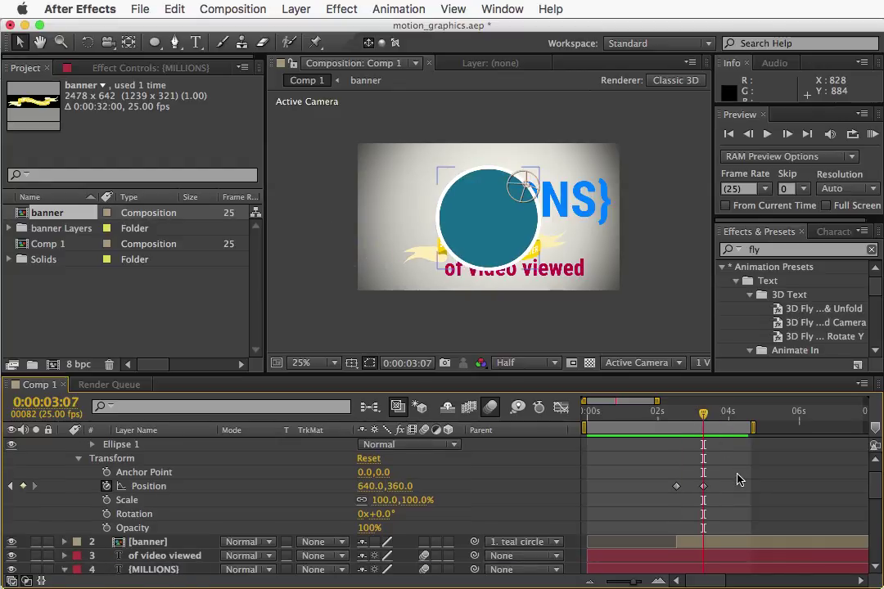
scroll(736, 479, "down", 3)
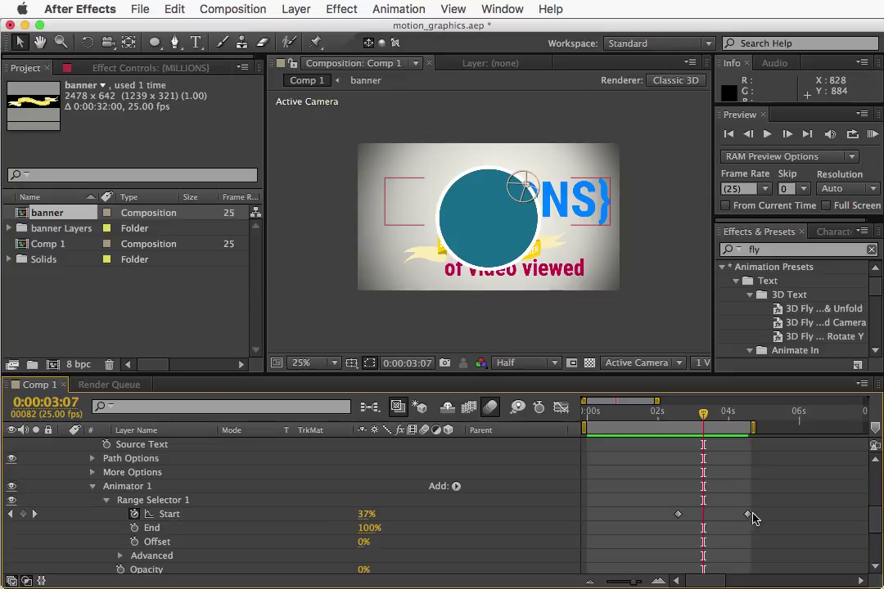
left_click_drag(747, 515, 703, 514)
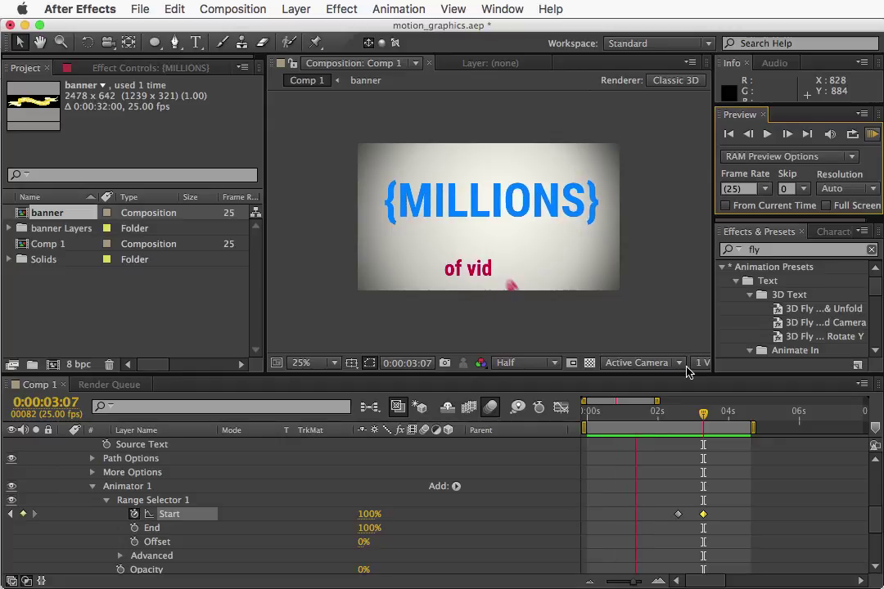
left_click(559, 505)
Move the banner layer above the teal circle layer in the layer stack
scroll(184, 483, "up", 5)
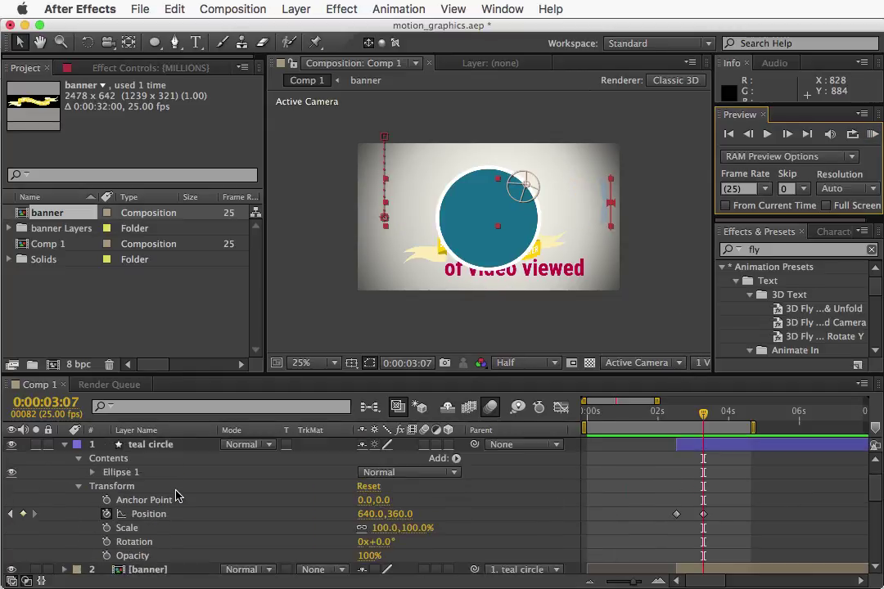
scroll(174, 496, "down", 1)
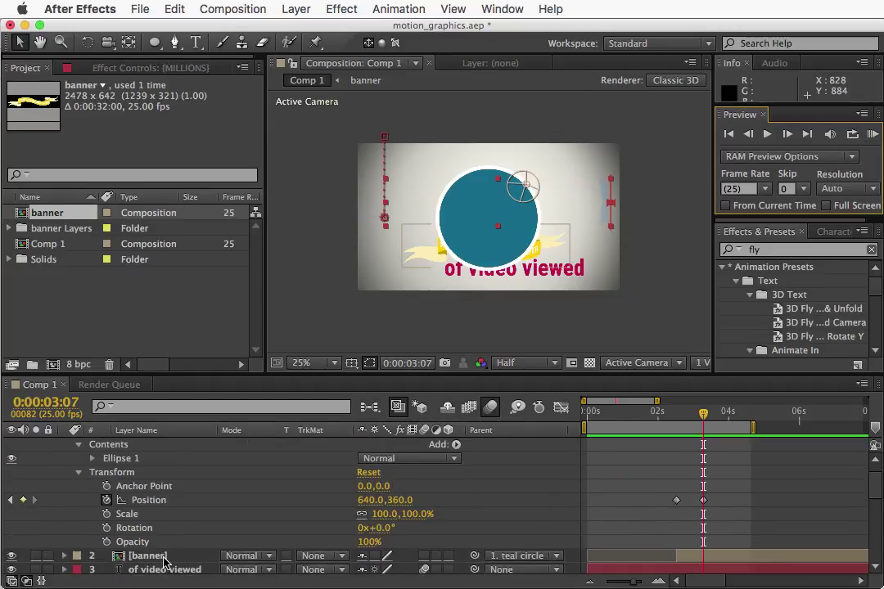
left_click_drag(164, 560, 163, 445)
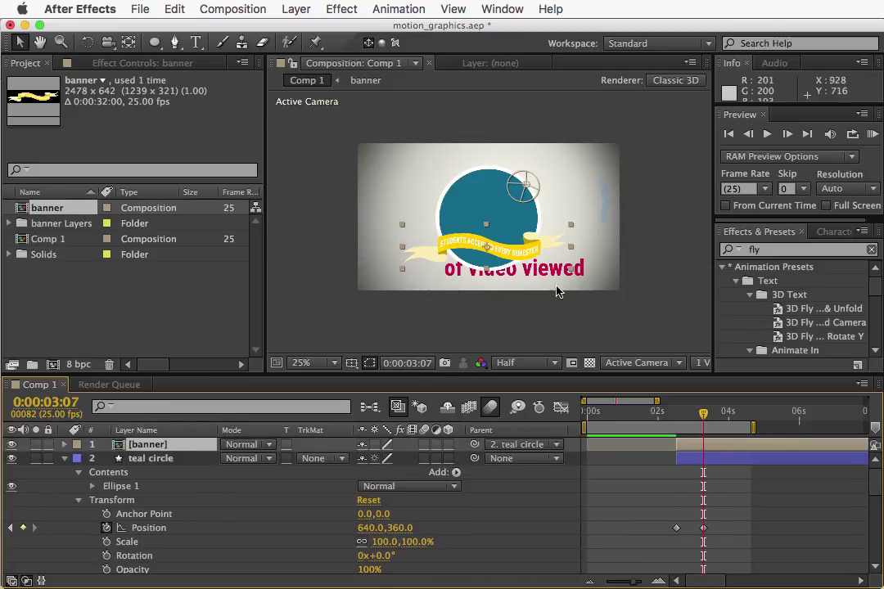
Expand the "of video viewed" text layer to inspect its Animator 1 and Range Selector keyframes
scroll(187, 513, "down", 5)
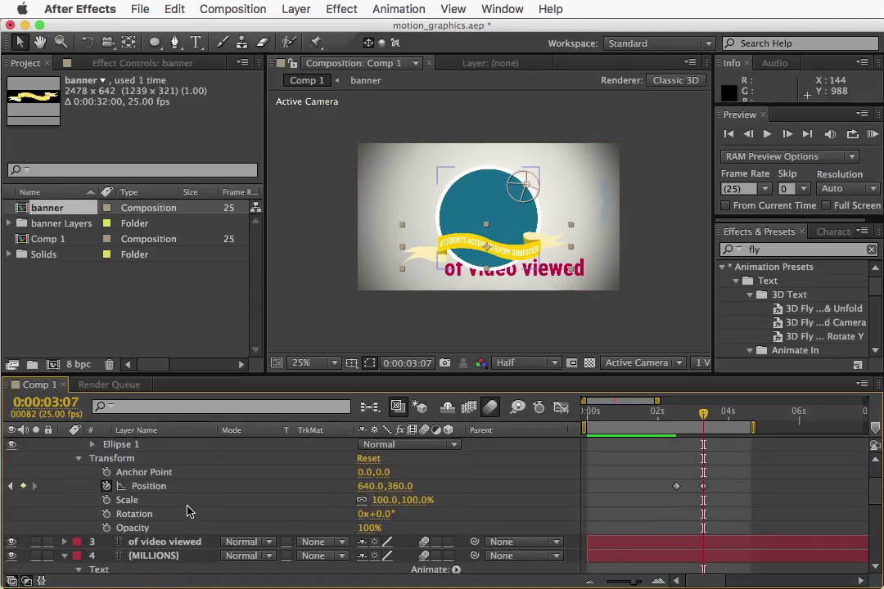
scroll(187, 513, "down", 2)
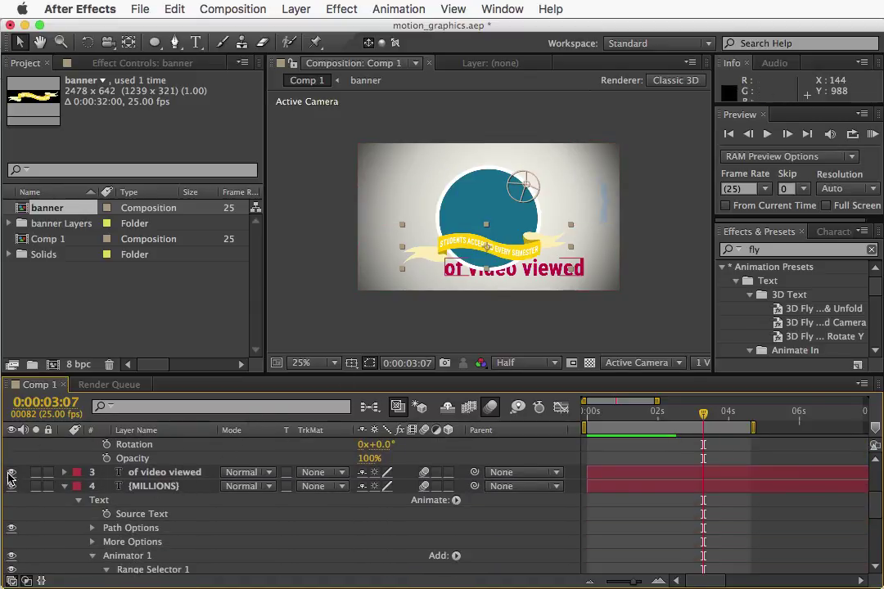
left_click(66, 473)
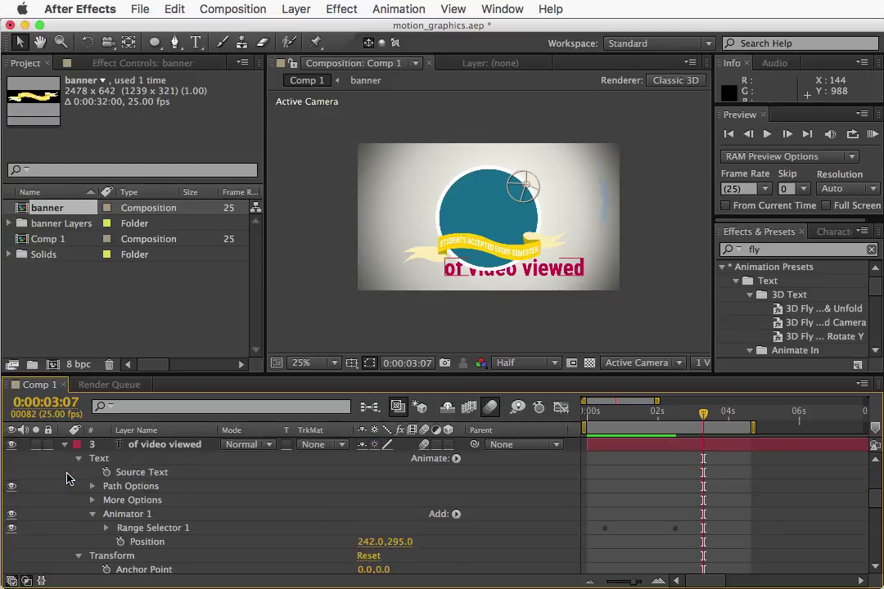
left_click(732, 520)
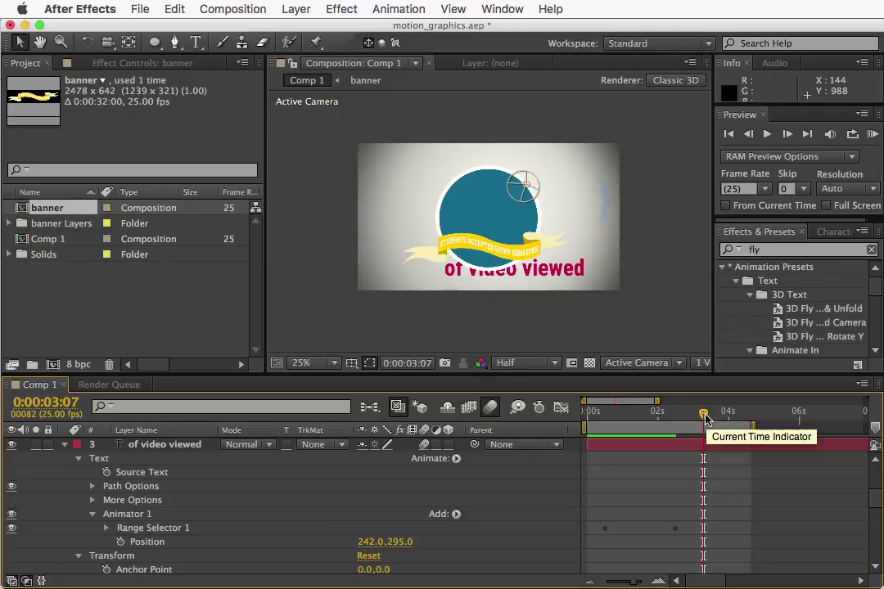
left_click(221, 547)
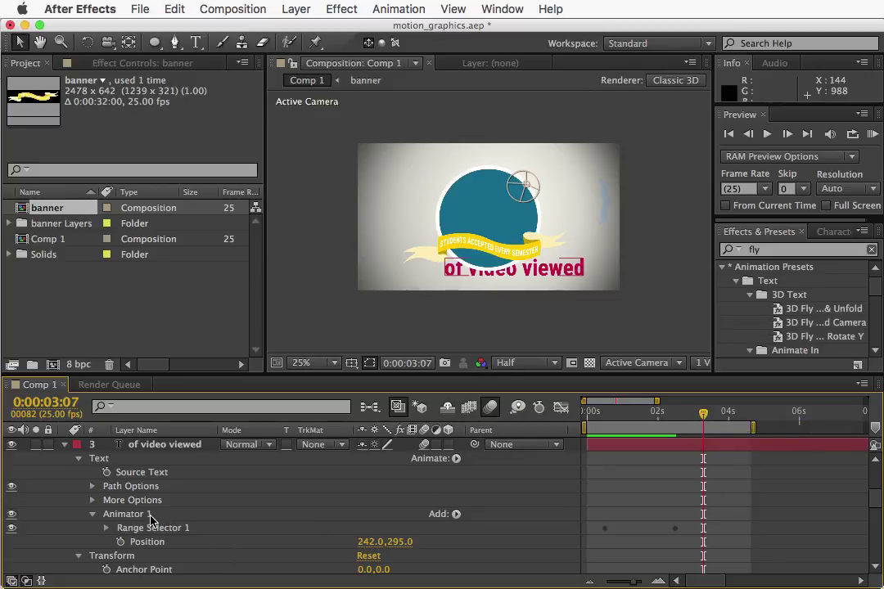
left_click(704, 479)
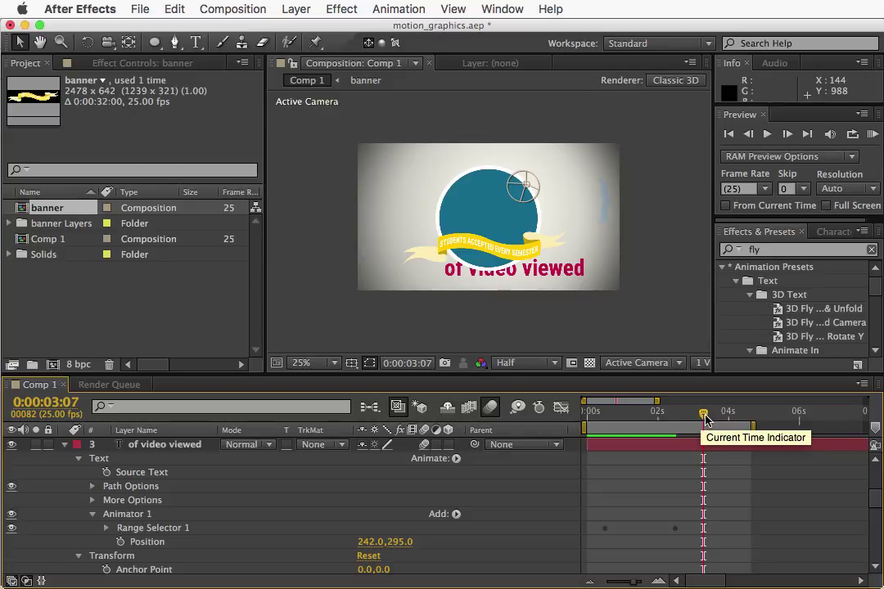
Set the current time to 0:00:02:13 and search the effects and presets for "fade out"
left_click_drag(704, 416, 677, 418)
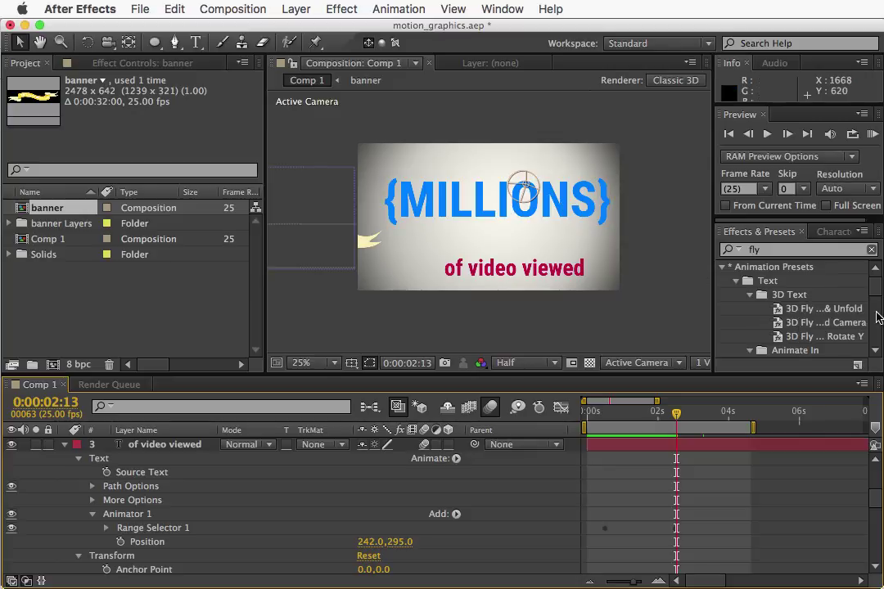
left_click(745, 248)
type("fac")
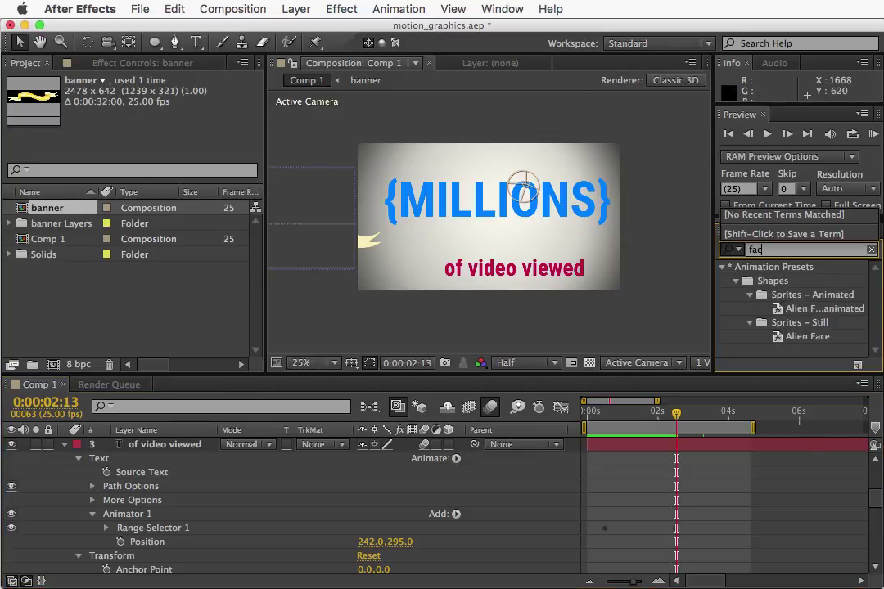
key("BackSpace")
type("de")
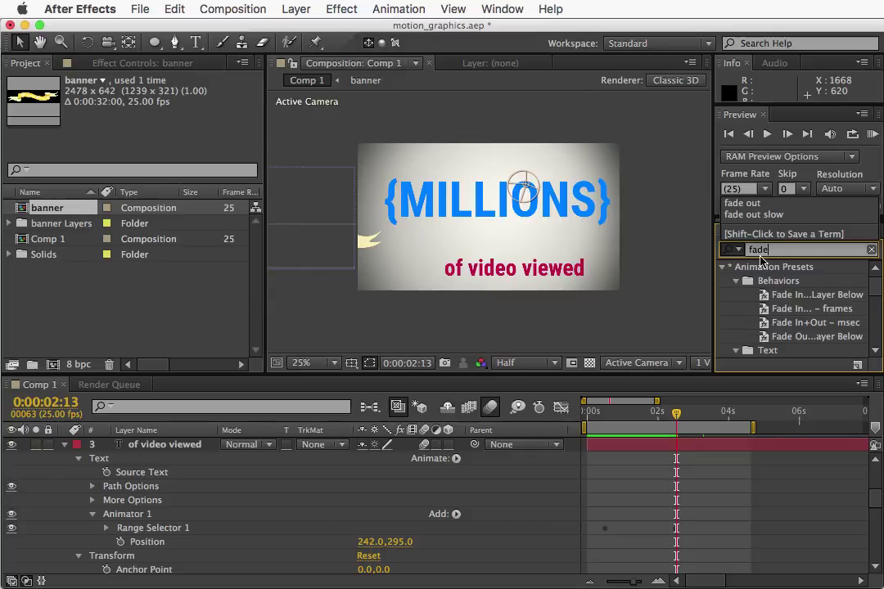
left_click(875, 290)
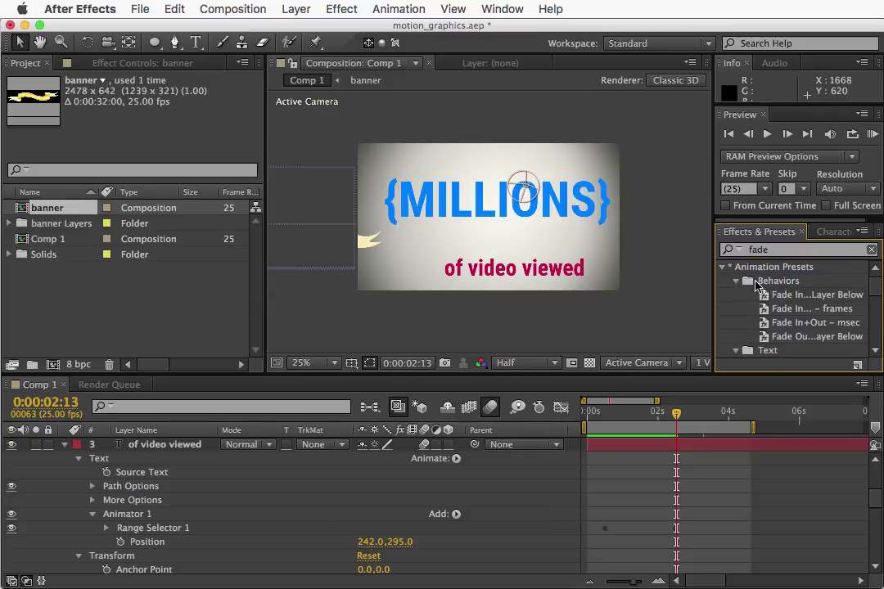
left_click(874, 351)
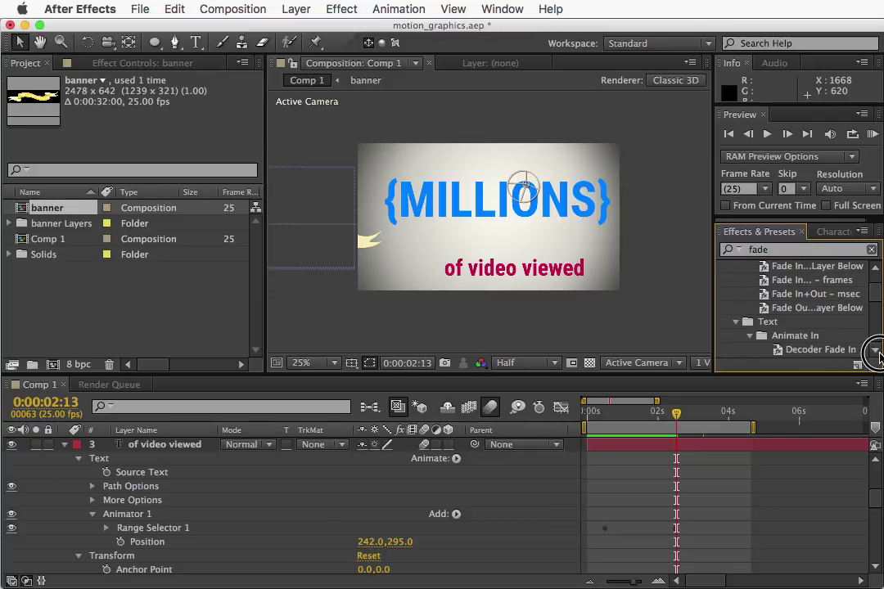
left_click(874, 351)
left_click(875, 350)
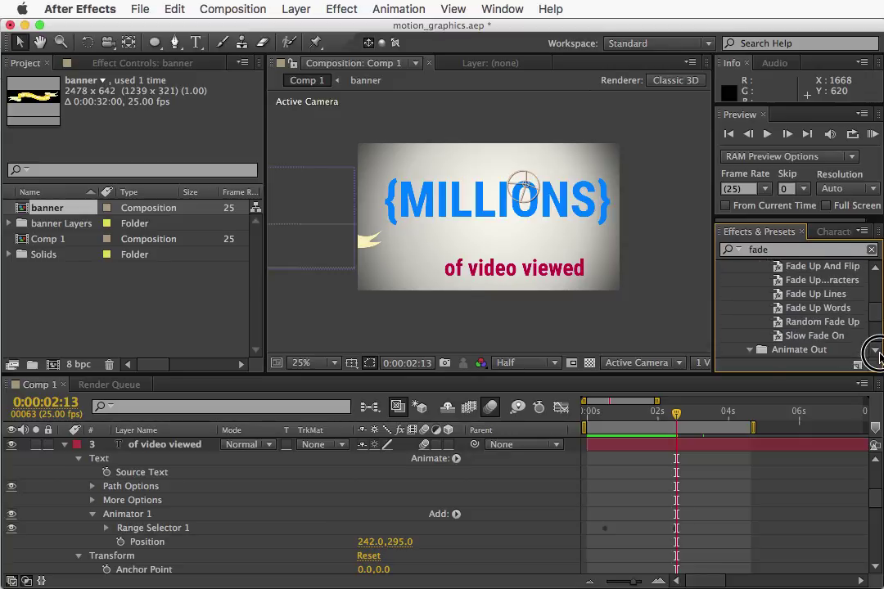
left_click(875, 351)
left_click(804, 250)
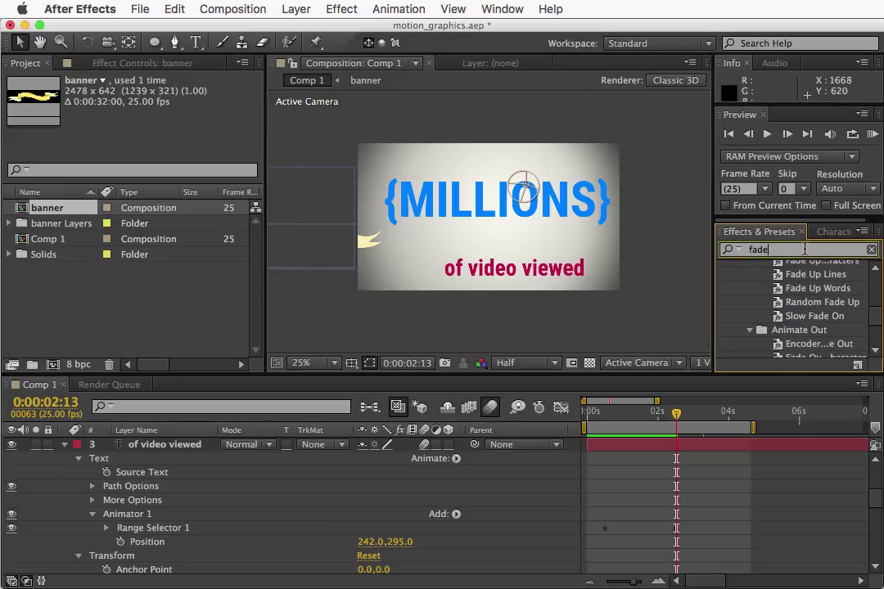
type("out")
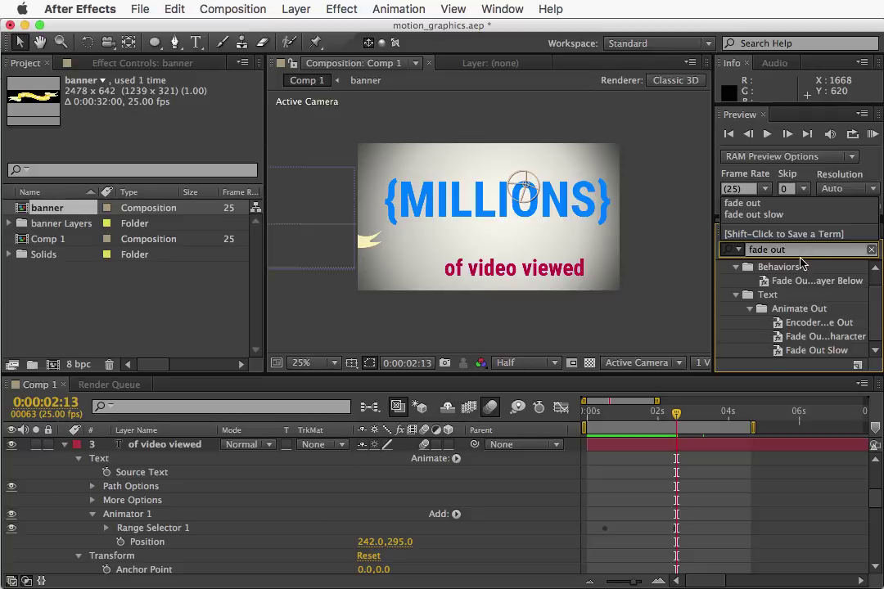
Try to apply the Fade Out by Character preset to the "of video viewed" layer, and collapse that layer's Text properties
left_click_drag(837, 341, 342, 464)
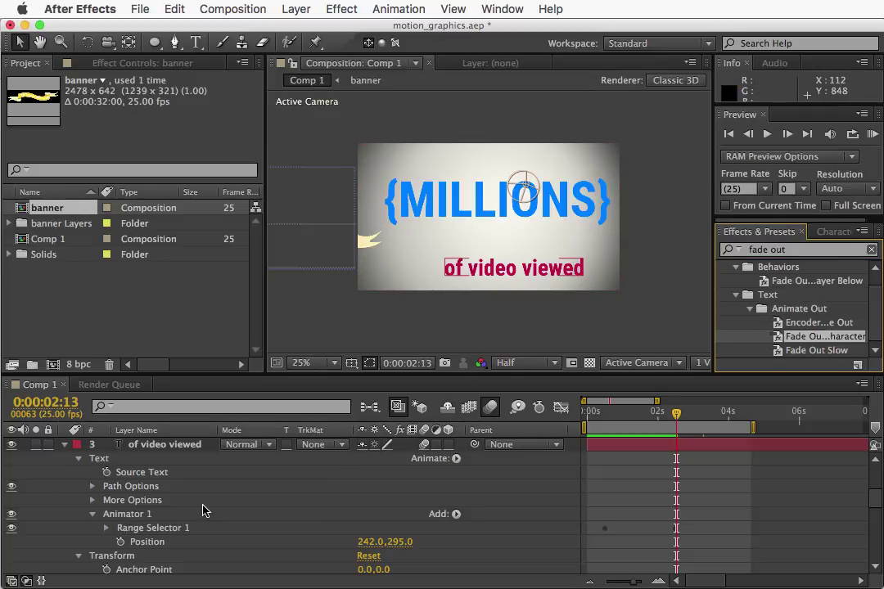
scroll(204, 510, "down", 1)
scroll(199, 511, "up", 1)
scroll(168, 454, "down", 1)
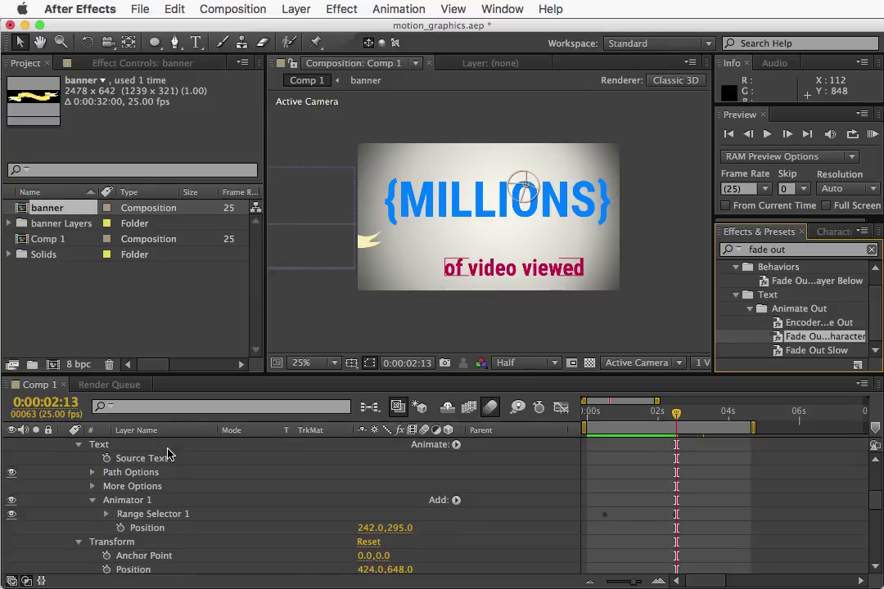
left_click(78, 446)
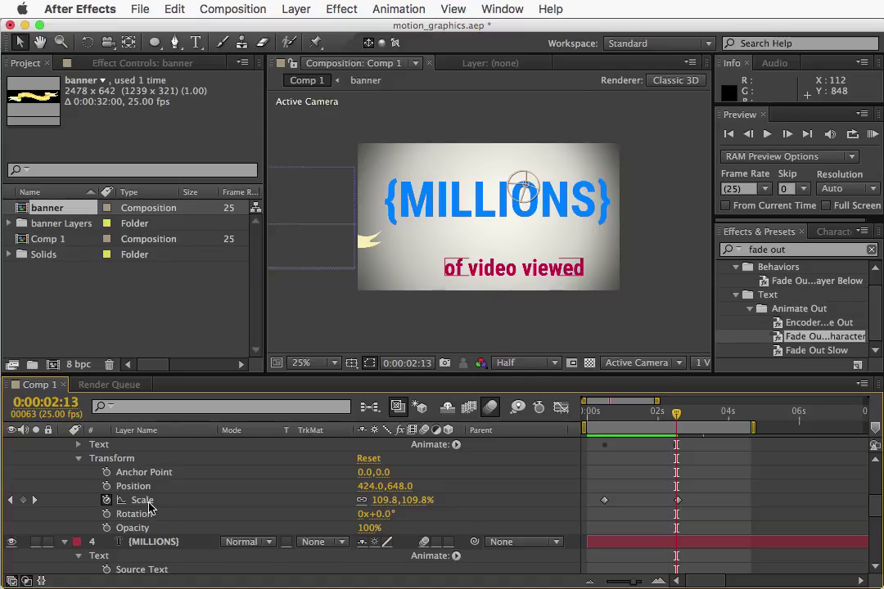
Keyframe the "of video viewed" layer's Position from 424, 648 at 0:00:02:13 to 424, 820 at 0:00:03:07, and preview the animation
left_click(106, 486)
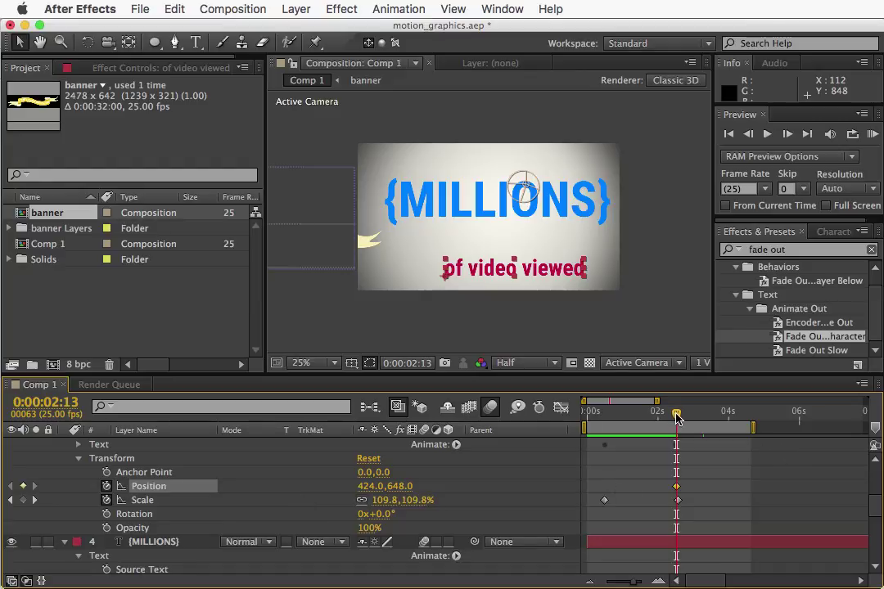
left_click_drag(675, 415, 703, 415)
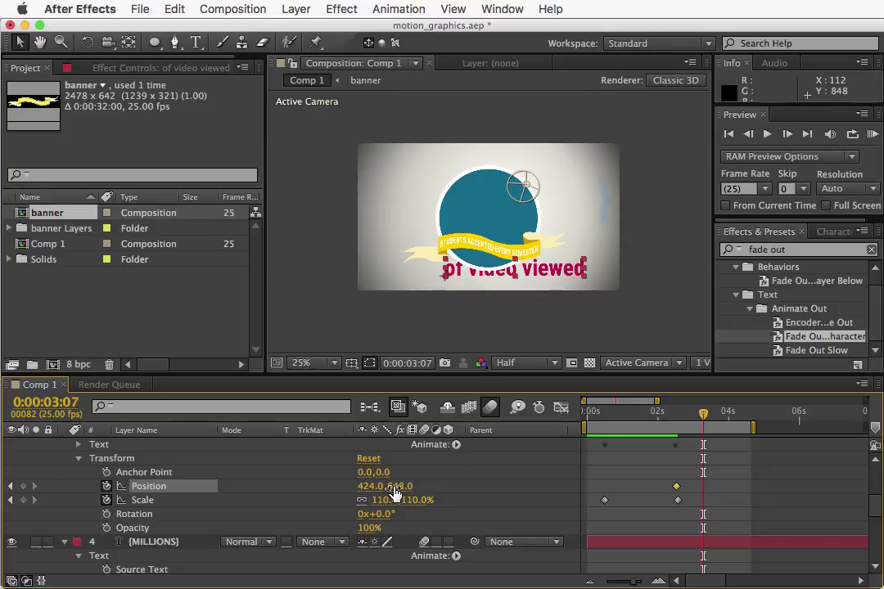
left_click_drag(397, 488, 538, 489)
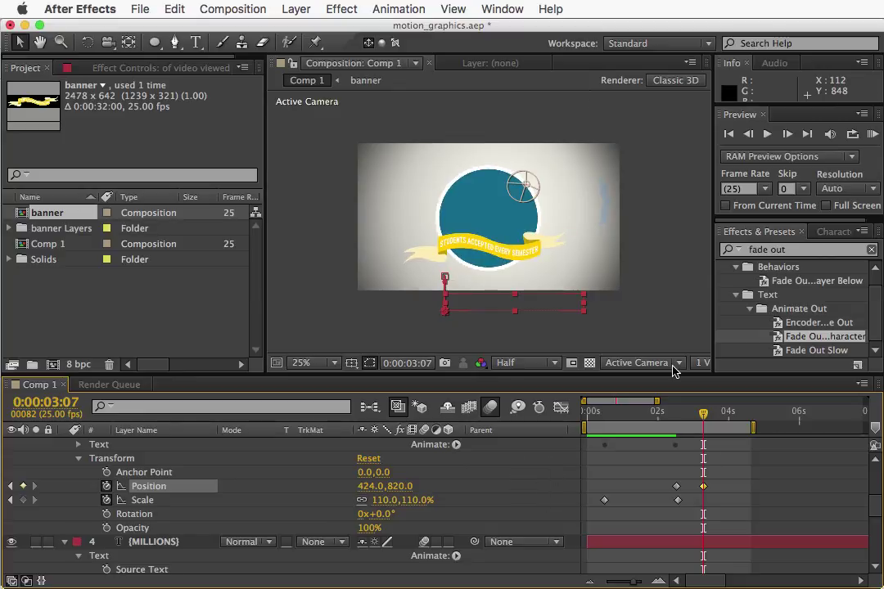
left_click(873, 135)
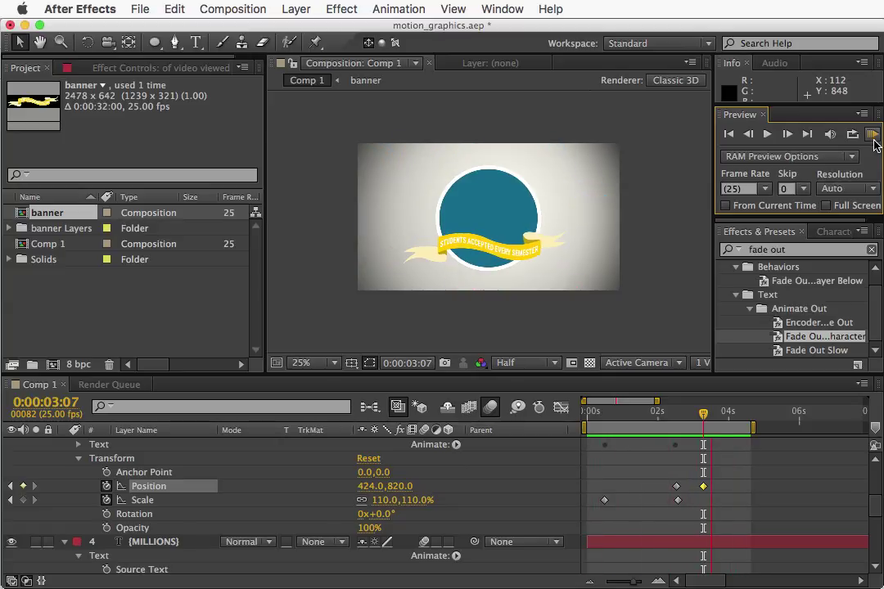
left_click(873, 136)
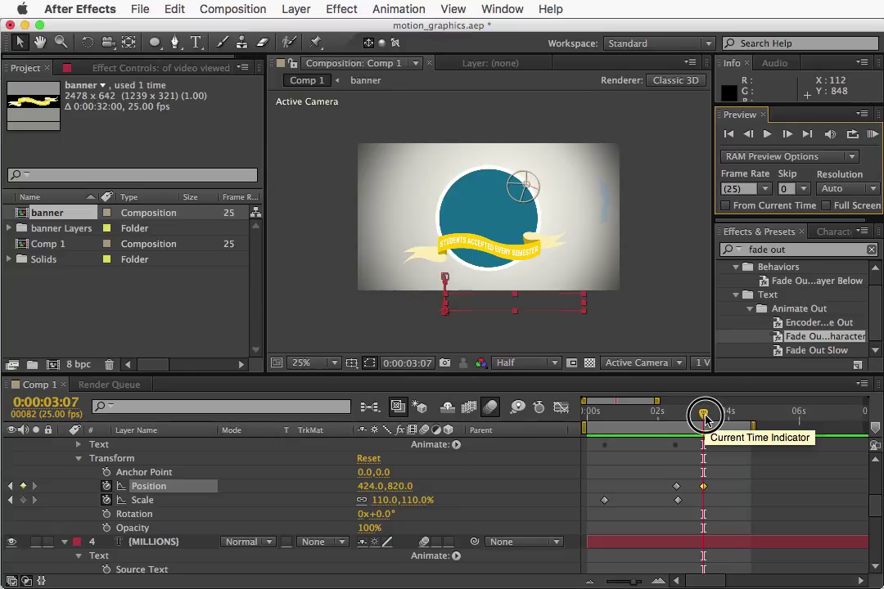
Keyframe the "of video viewed" layer's Rotation from 0° at 0:00:02:13 to 89° at 0:00:03:07, and preview the animation
left_click_drag(705, 411, 677, 417)
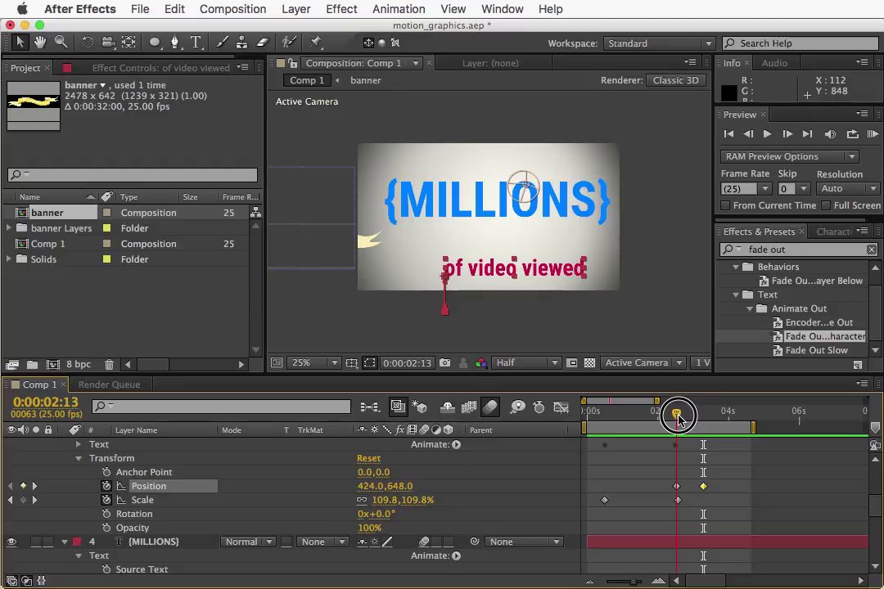
left_click_drag(677, 417, 678, 418)
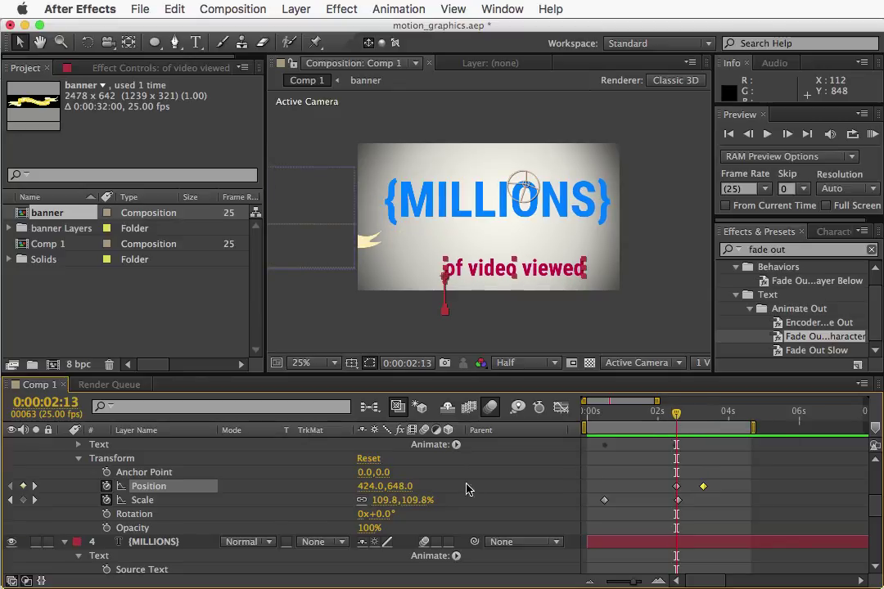
left_click(106, 514)
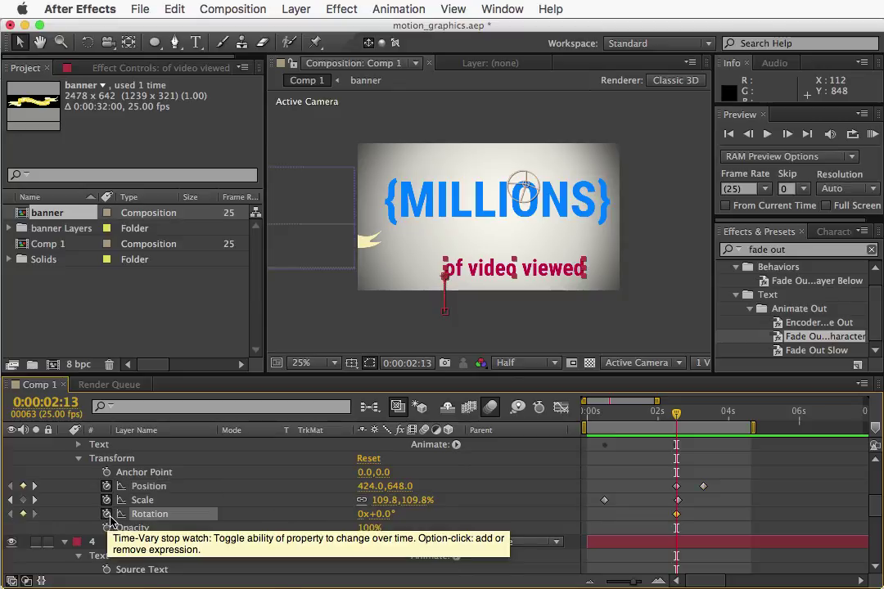
left_click_drag(677, 419, 706, 421)
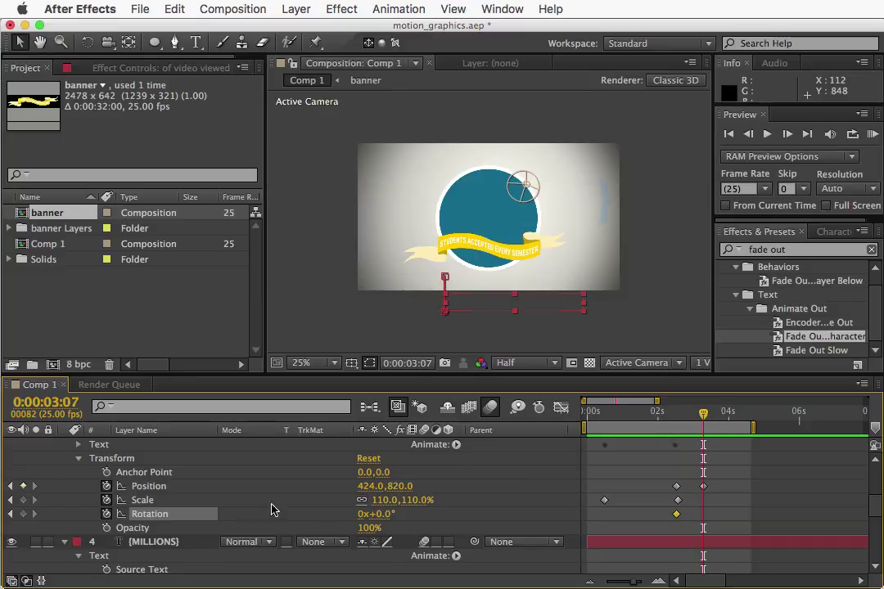
left_click_drag(379, 516, 454, 519)
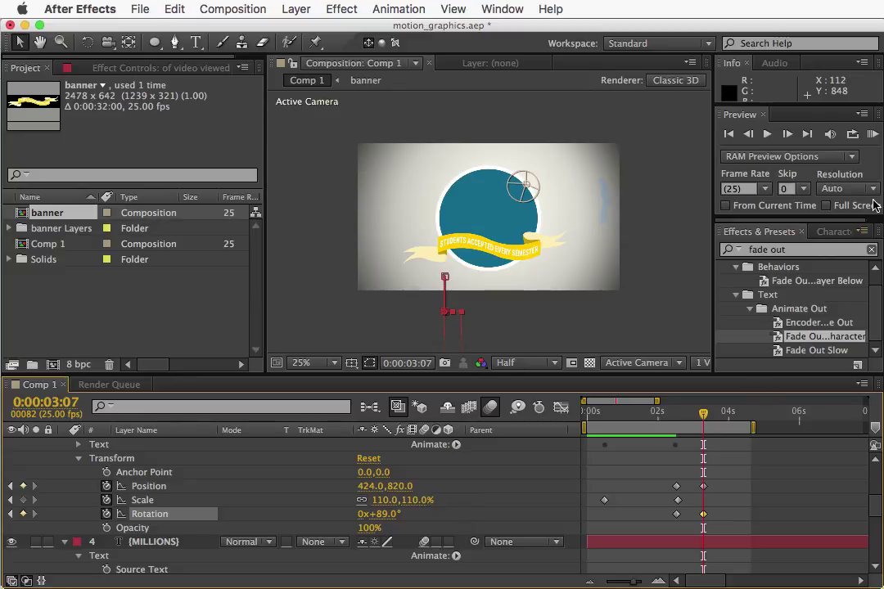
left_click(873, 134)
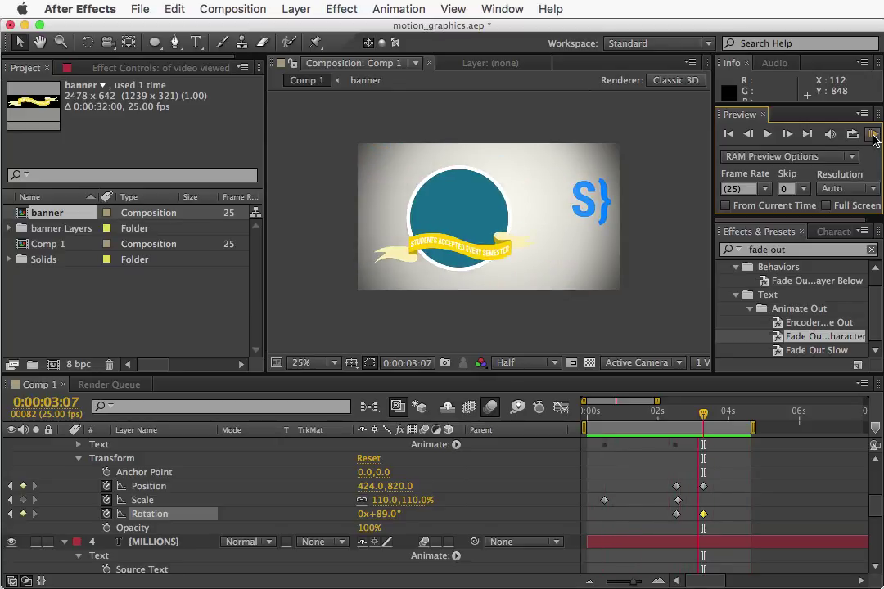
left_click(872, 135)
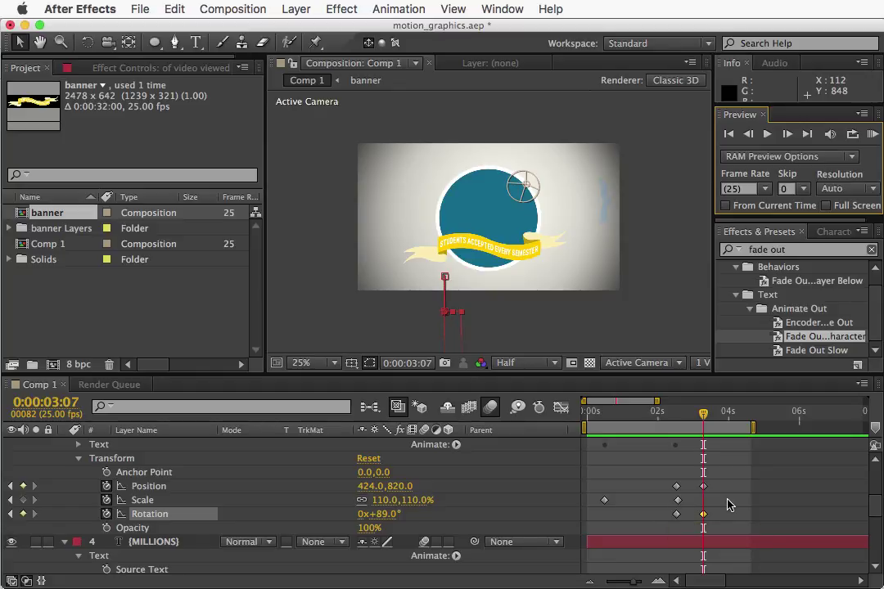
Shift the "of video viewed" layer's Position and Rotation keyframes together so they start at 0:00:03:07, and preview the timing
left_click(676, 516)
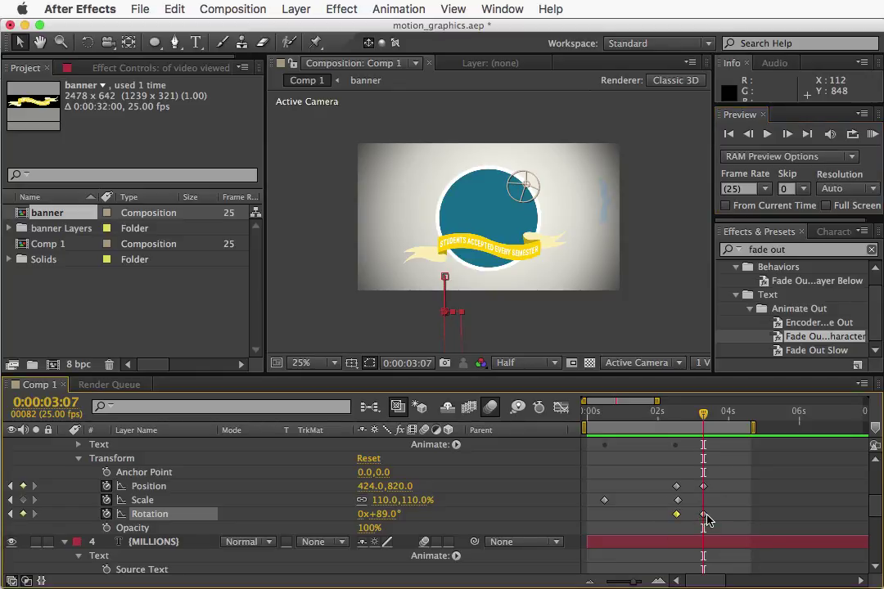
left_click(677, 487, "shift")
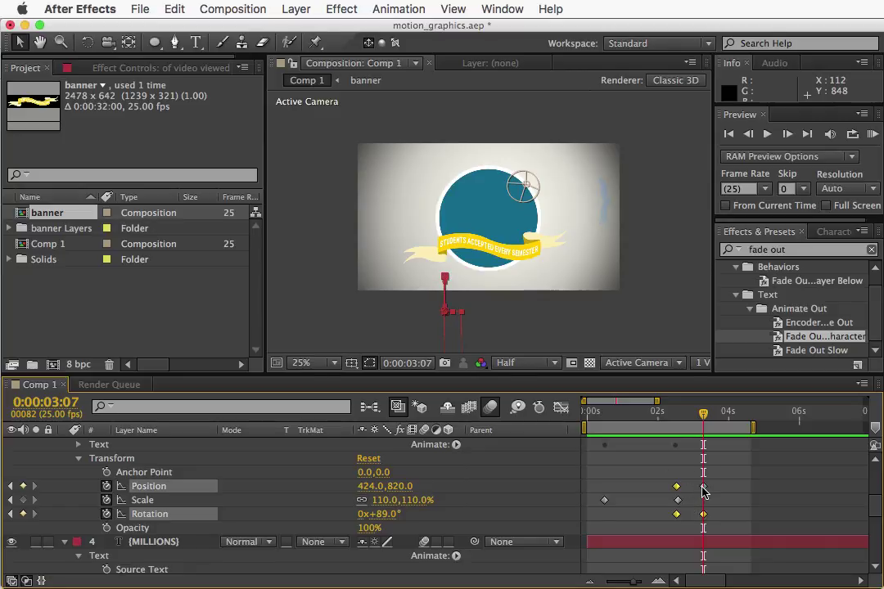
left_click_drag(706, 491, 731, 490)
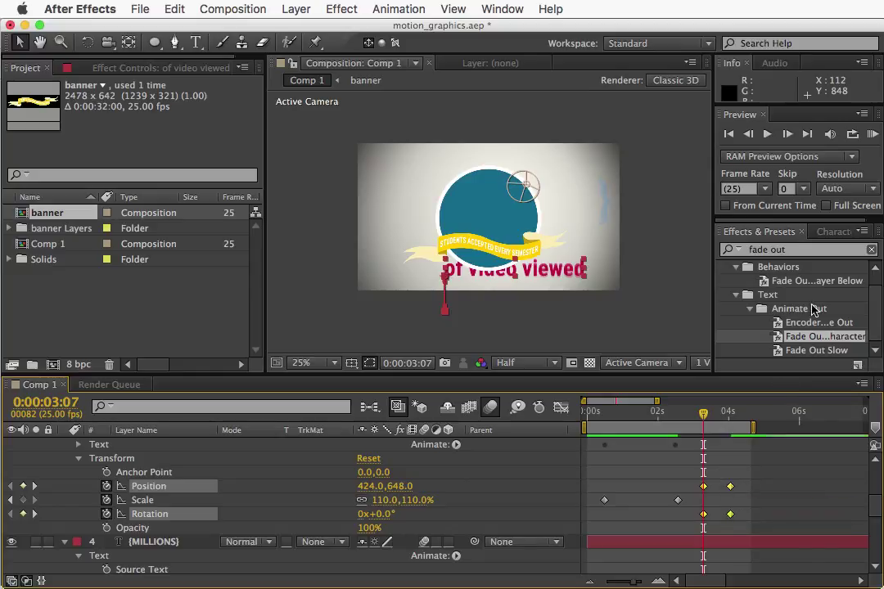
left_click(874, 137)
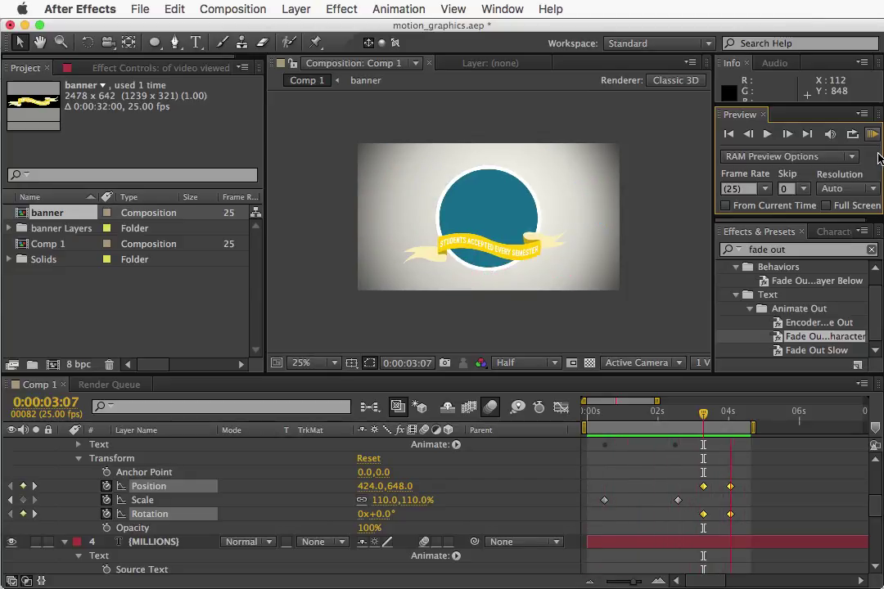
left_click(728, 488)
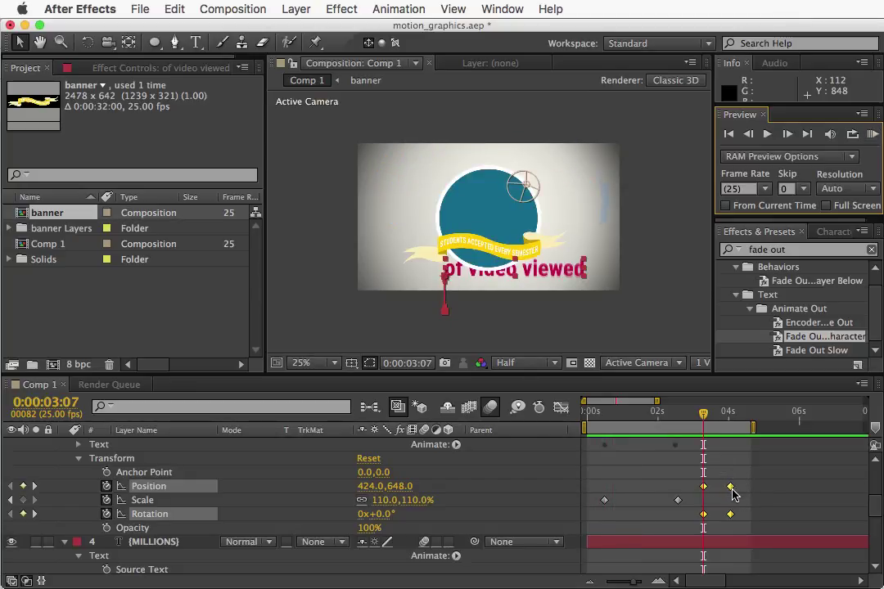
Move the "of video viewed" layer's Position and Rotation keyframes earlier so they start at 0:00:02:24, and preview the timing
left_click_drag(734, 493, 725, 489)
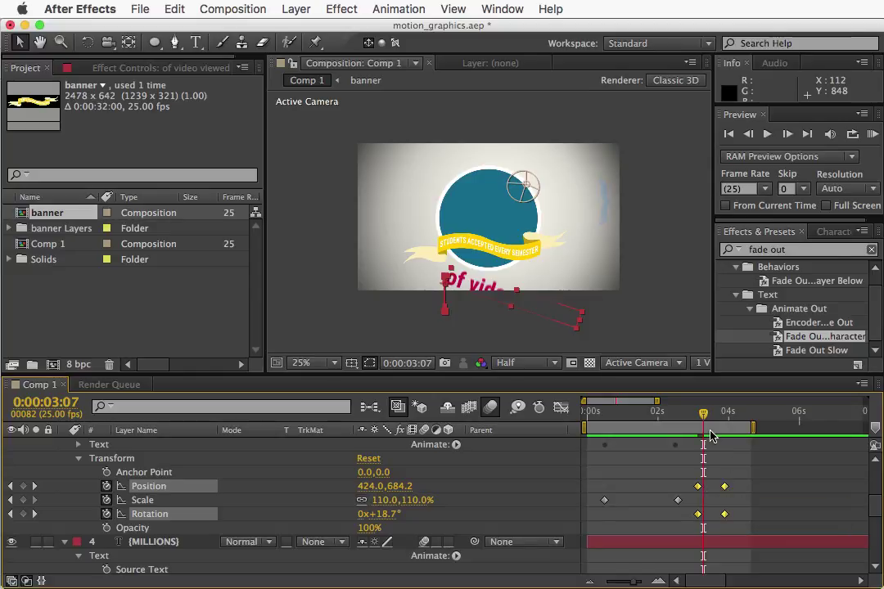
mouse_move(704, 410)
left_mouse_down()
mouse_move(679, 413)
mouse_move(692, 418)
left_mouse_up()
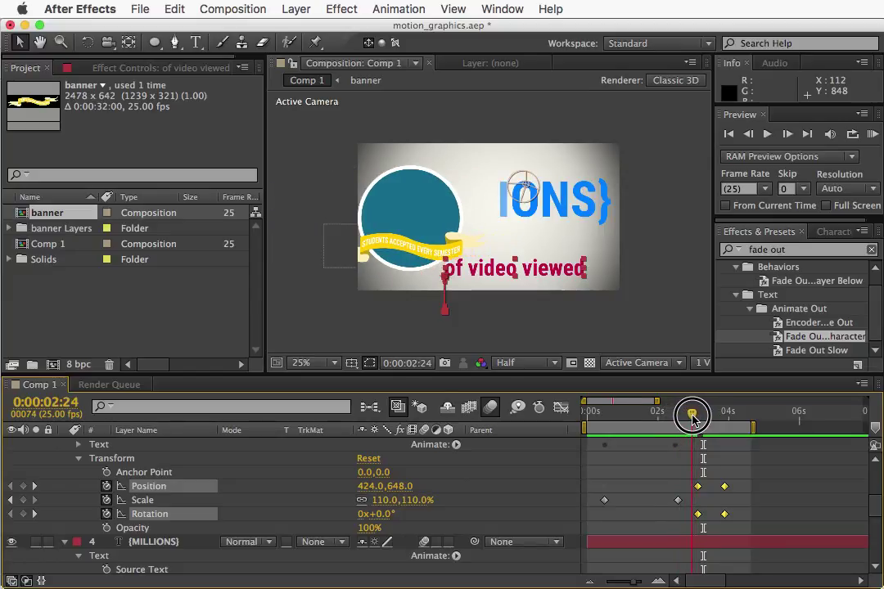
left_click(725, 488)
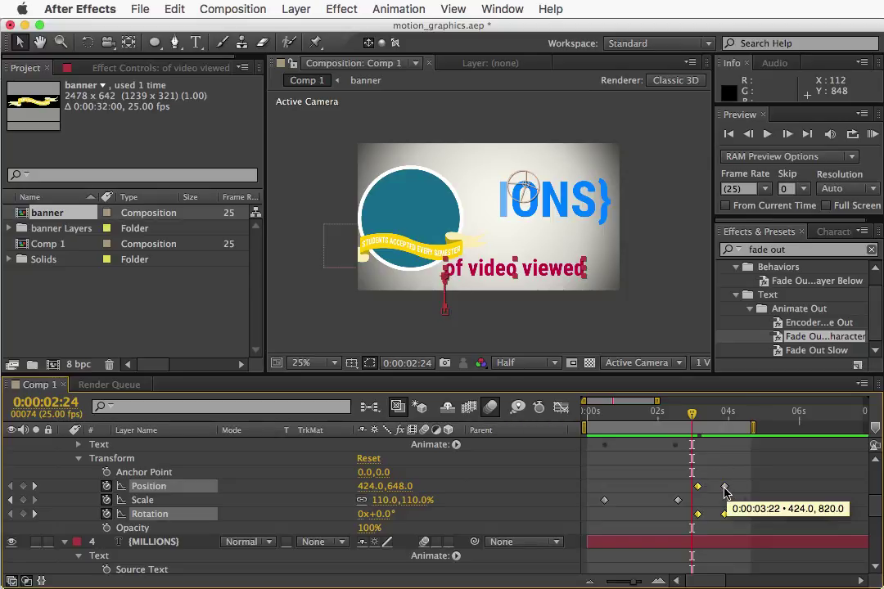
left_click_drag(739, 488, 694, 489)
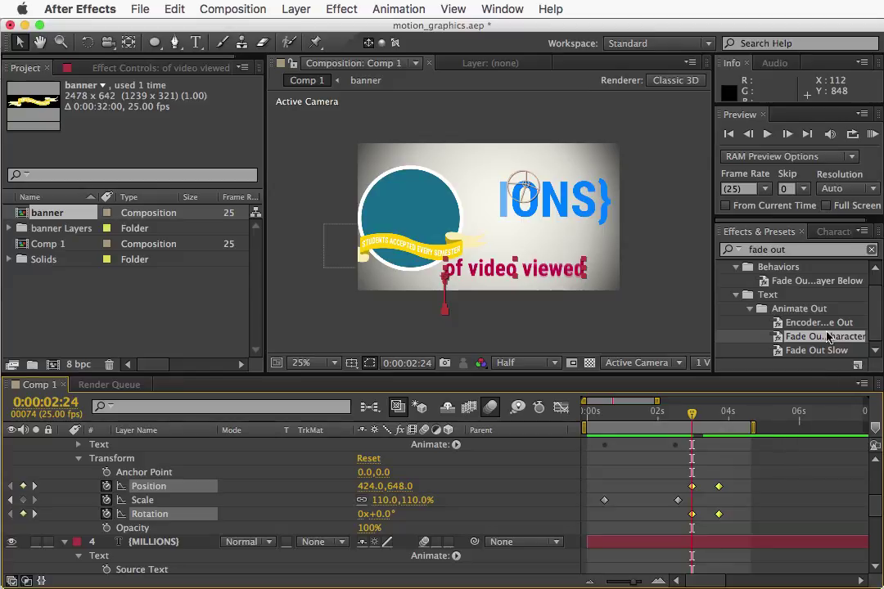
mouse_move(694, 419)
left_mouse_down()
mouse_move(734, 413)
mouse_move(627, 417)
mouse_move(694, 415)
left_mouse_up()
left_click(871, 134)
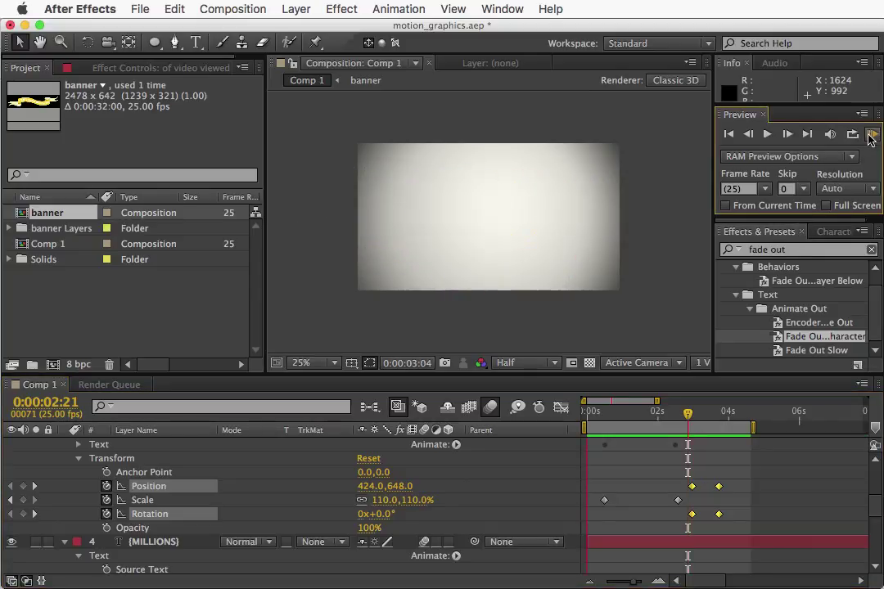